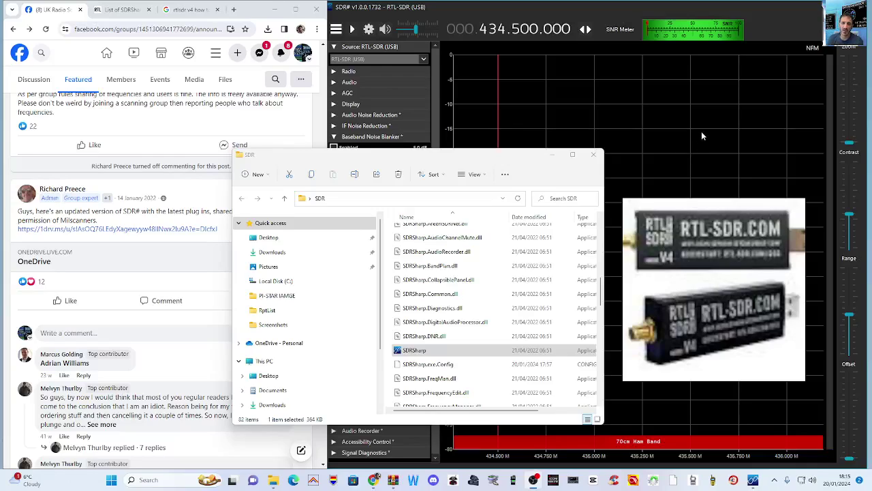
# Bring the SDR folder window forward, reposition it and scroll through its files.
pyautogui.hotkey('alt', 'Tab')
pyautogui.moveTo(434, 160); pyautogui.dragTo(544, 160)
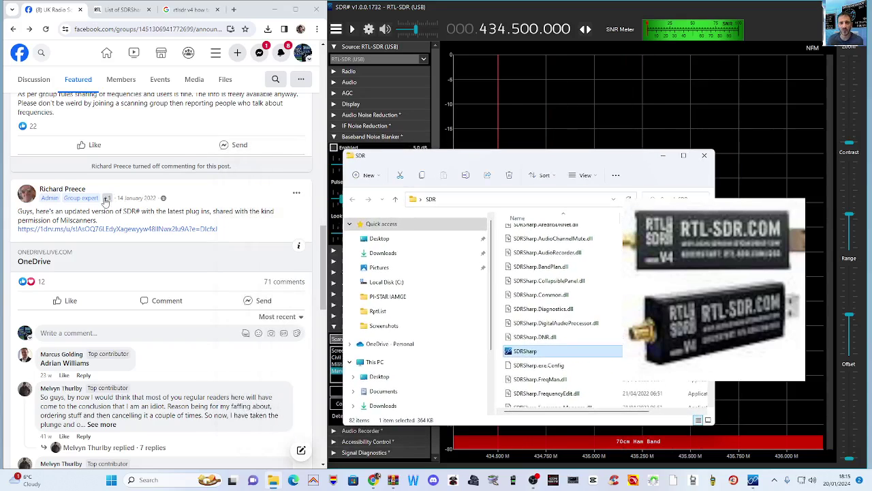
pyautogui.scroll(20, 212, 232)
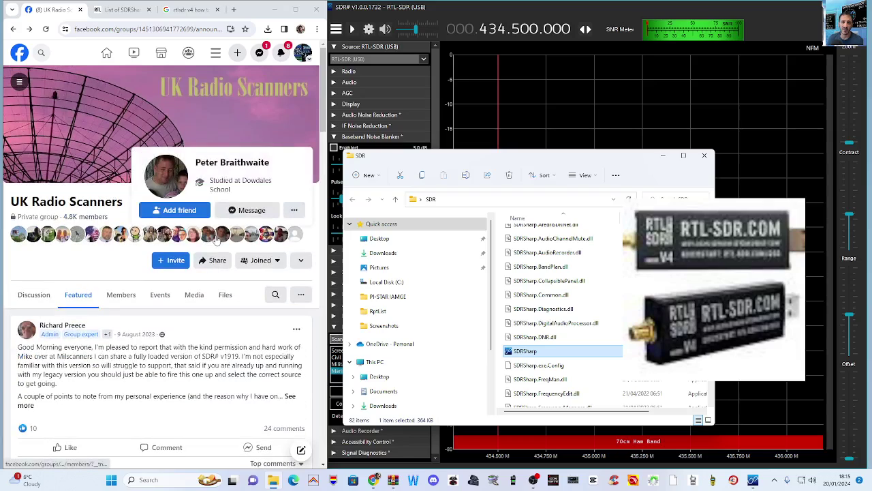
pyautogui.scroll(-3, 238, 232)
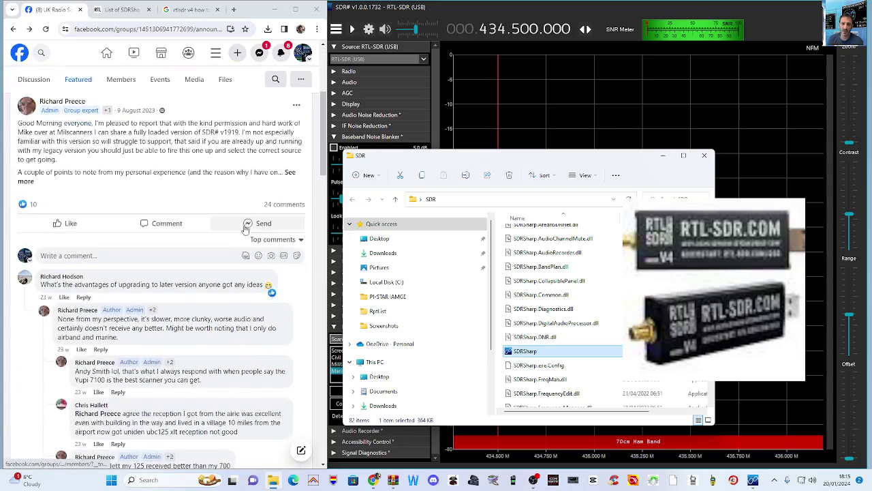
pyautogui.scroll(3, 247, 226)
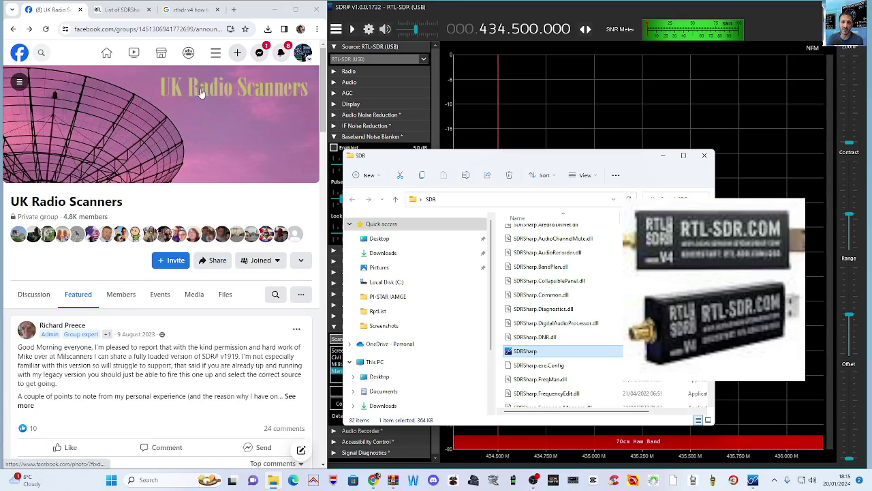
pyautogui.scroll(-3, 255, 156)
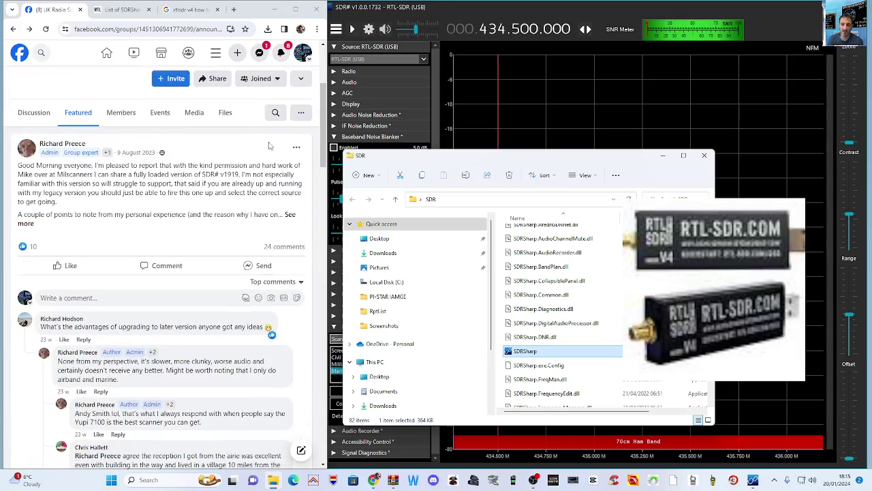
pyautogui.scroll(-5, 266, 149)
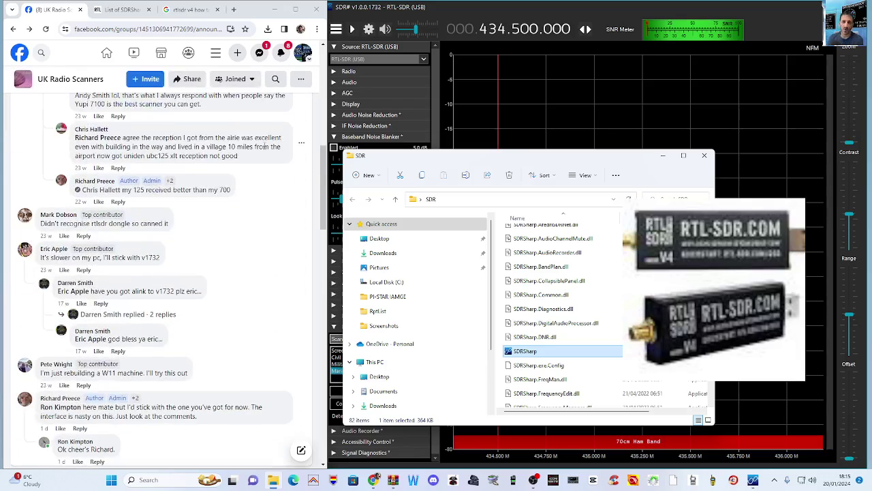
pyautogui.scroll(-5, 265, 148)
pyautogui.scroll(-2, 265, 152)
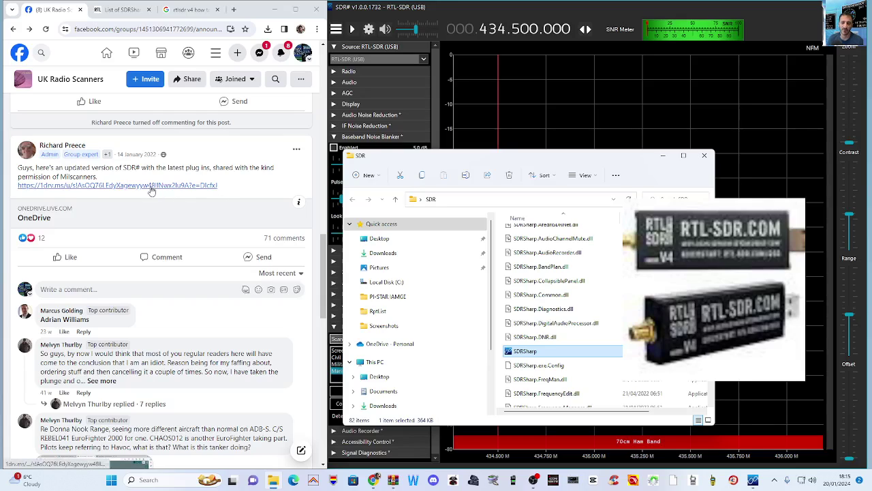
pyautogui.moveTo(620, 159); pyautogui.dragTo(344, 94)
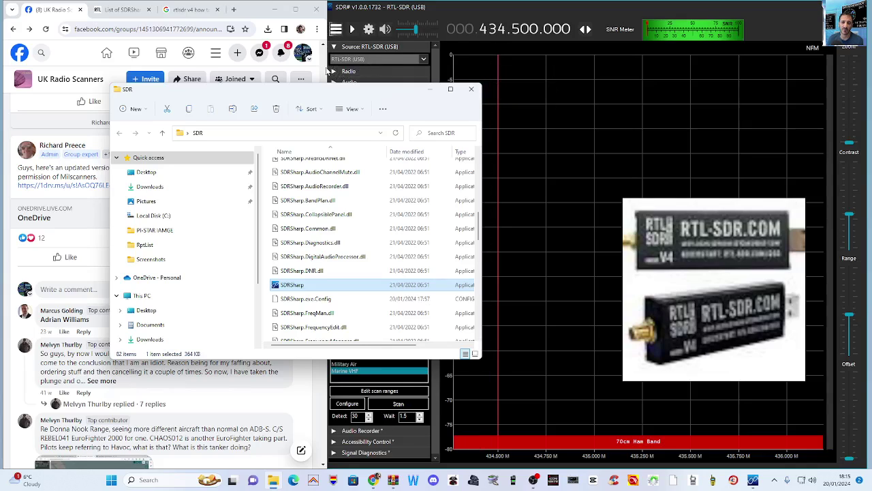
# Narrow the browser to a thin left column and widen SDR# to reveal its full side panel.
pyautogui.moveTo(327, 69); pyautogui.dragTo(248, 68)
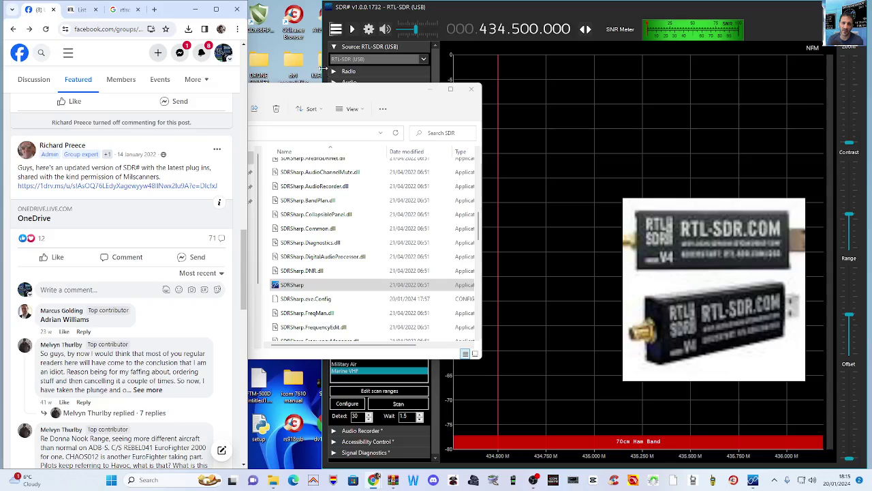
pyautogui.moveTo(325, 68); pyautogui.dragTo(236, 74)
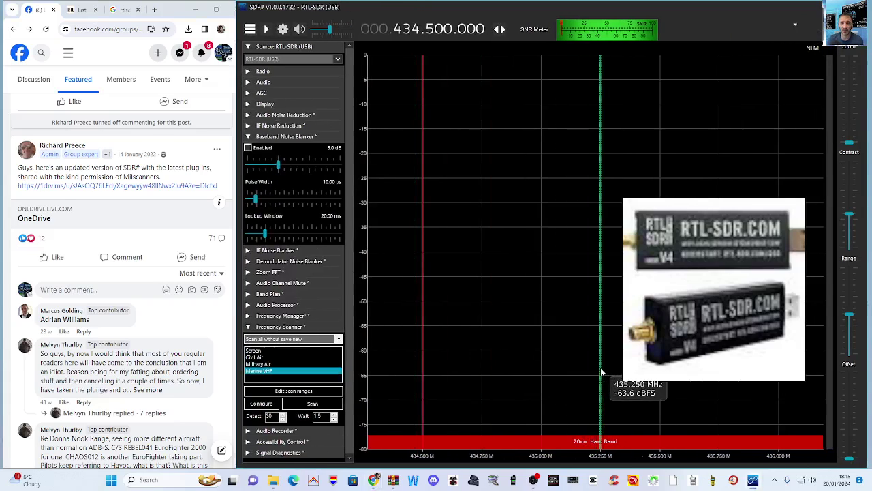
pyautogui.moveTo(537, 484)
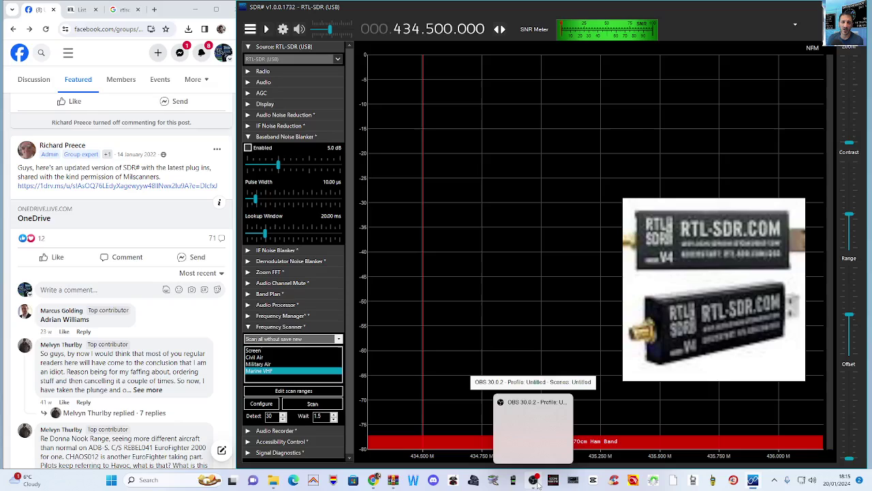
pyautogui.click(538, 484)
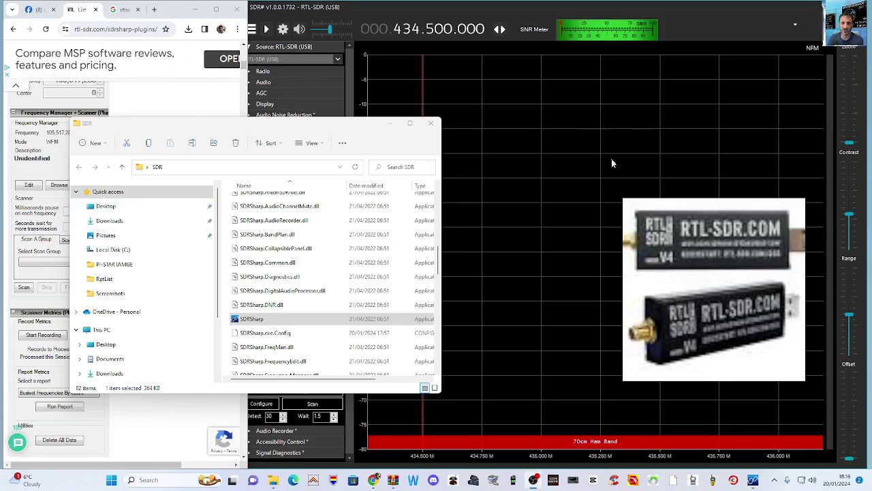
# Move the SDR folder window around while scrolling through its file list.
pyautogui.moveTo(221, 130); pyautogui.dragTo(382, 134)
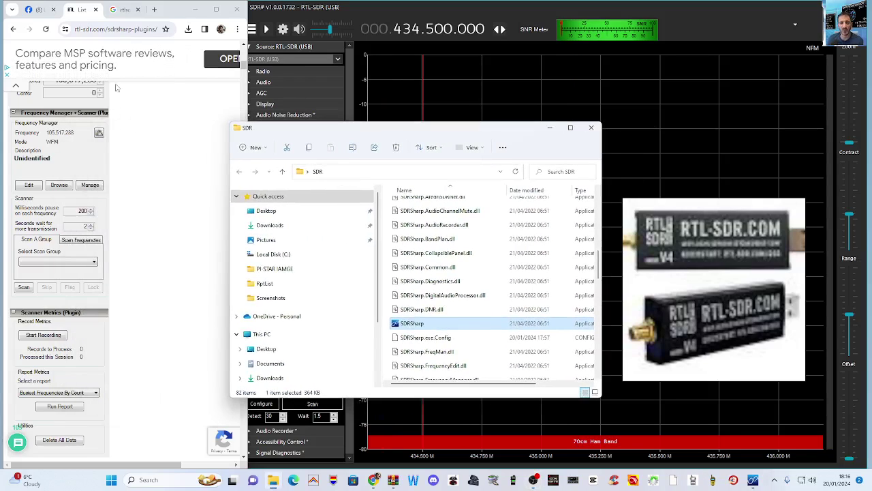
pyautogui.scroll(-5, 141, 223)
pyautogui.scroll(-2, 141, 223)
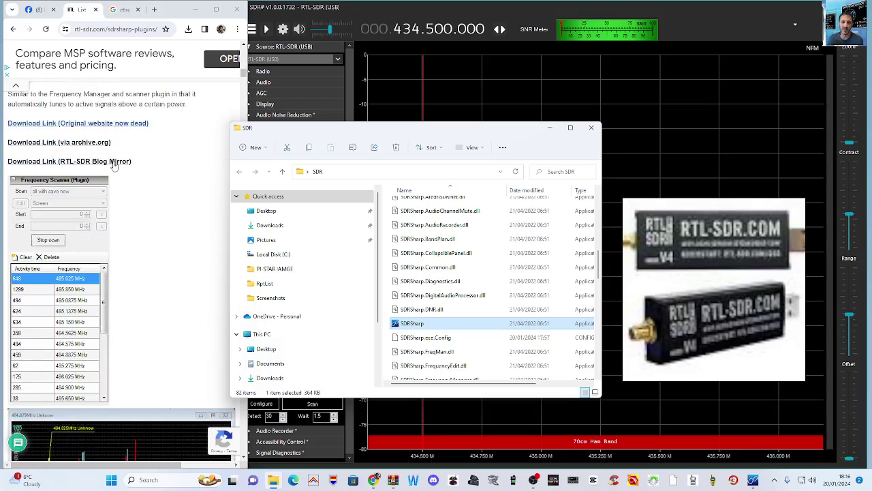
pyautogui.scroll(-5, 114, 166)
pyautogui.scroll(4, 171, 204)
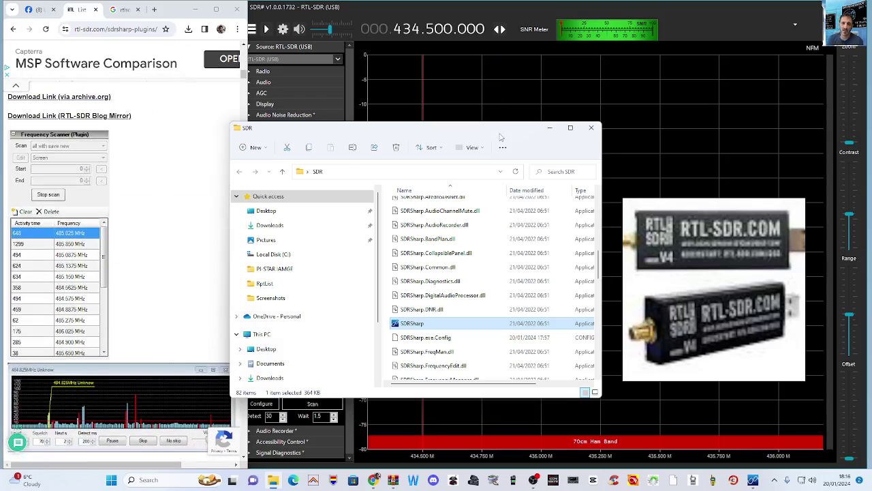
pyautogui.moveTo(501, 136); pyautogui.dragTo(382, 109)
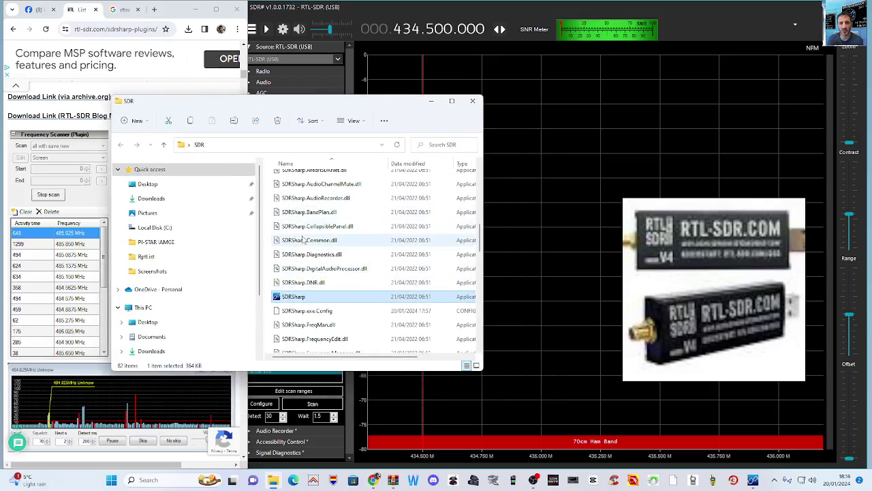
pyautogui.scroll(4, 316, 235)
pyautogui.scroll(-3, 317, 235)
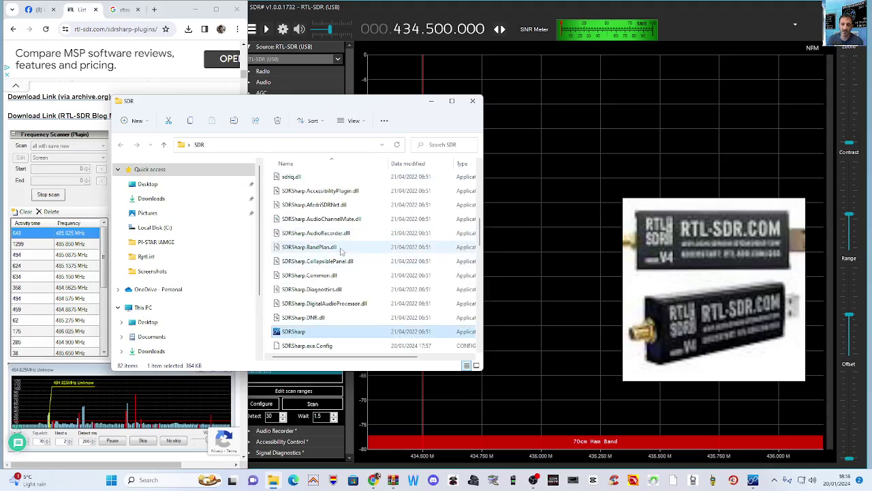
pyautogui.scroll(1, 342, 253)
pyautogui.scroll(2, 342, 254)
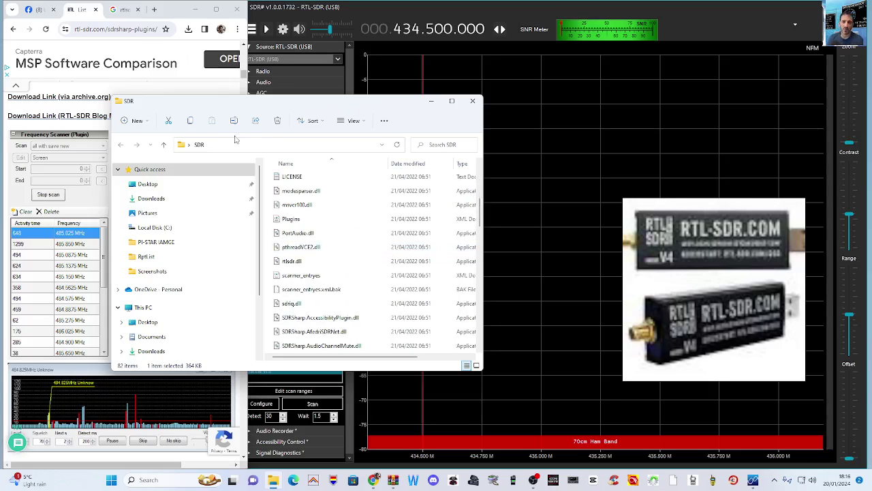
# Shift the folder window up-right, scan the files again, and return to the Facebook group post.
pyautogui.moveTo(330, 104); pyautogui.dragTo(475, 73)
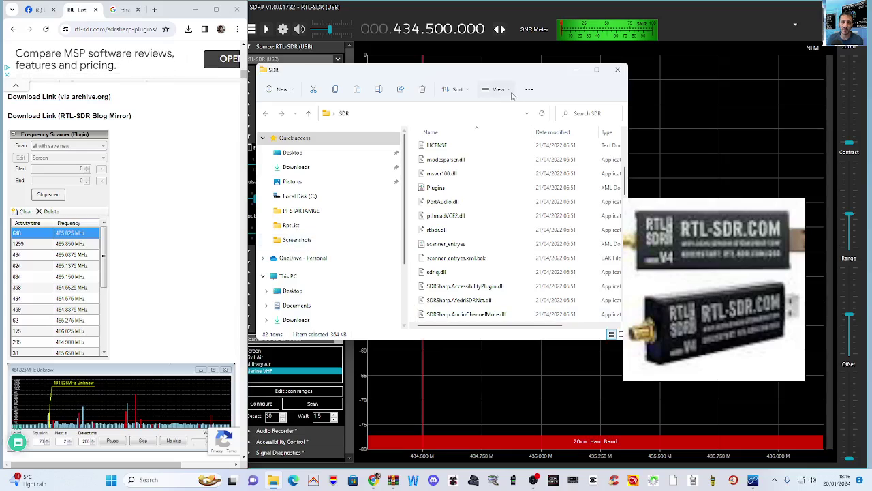
pyautogui.scroll(5, 473, 205)
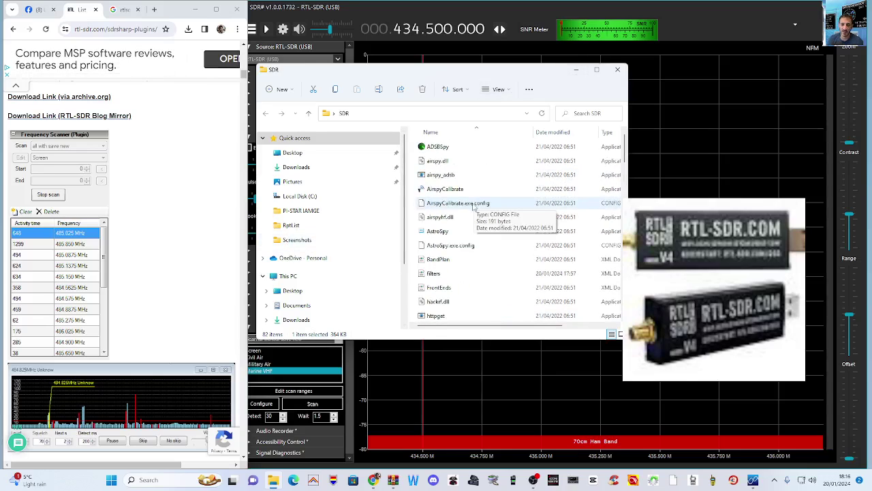
pyautogui.scroll(-5, 474, 204)
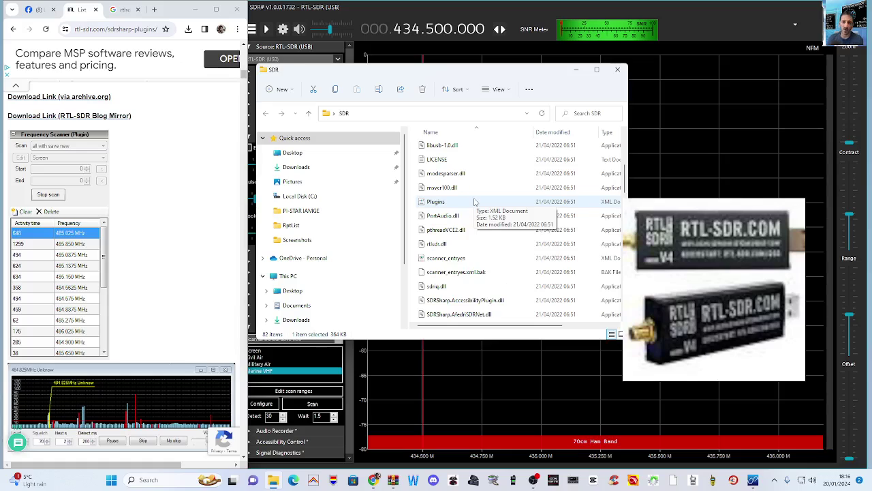
pyautogui.scroll(-4, 475, 201)
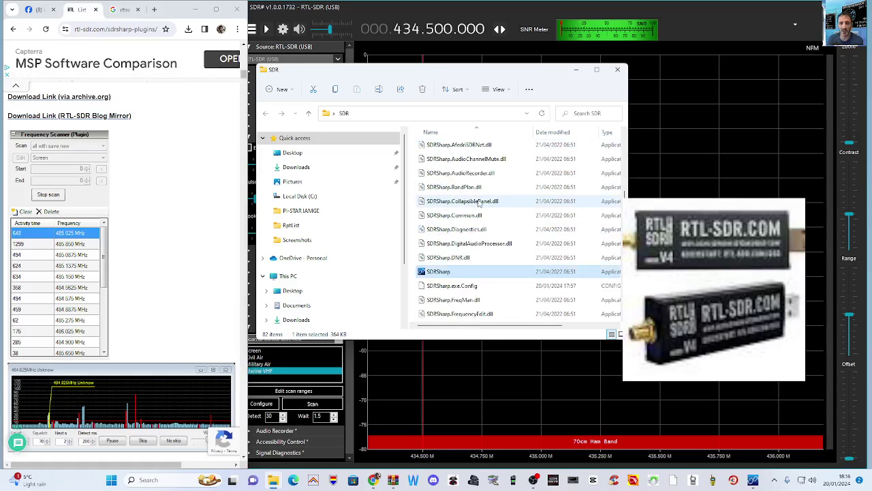
pyautogui.scroll(5, 479, 203)
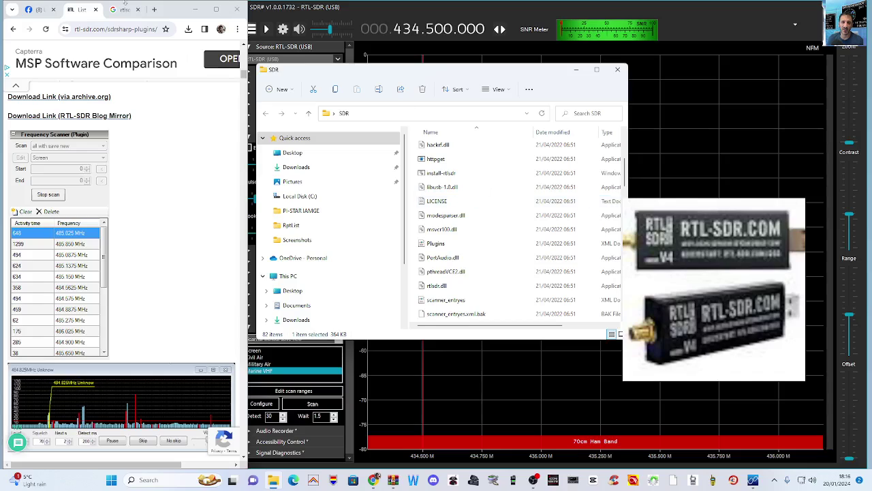
pyautogui.click(37, 13)
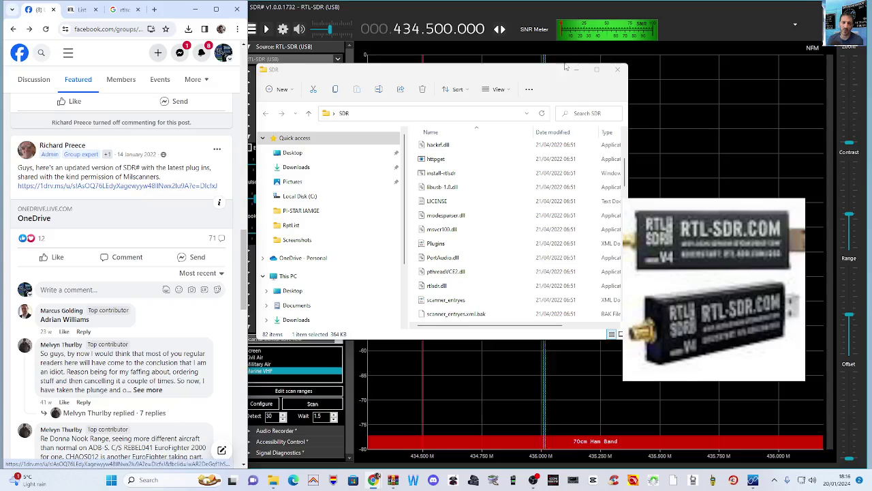
# Open the shared SDR# OneDrive link, then return to the RTL-SDR plugins page showing recent downloads.
pyautogui.click(151, 187)
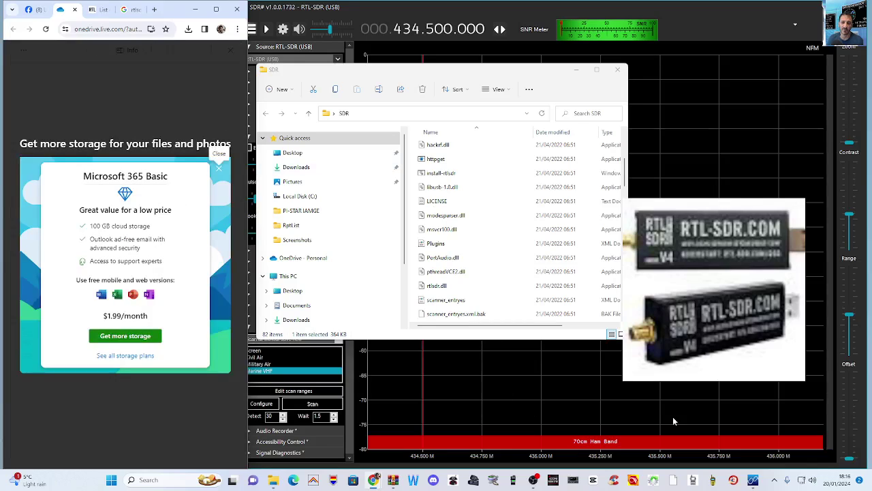
pyautogui.hotkey('ctrl', 'Tab')
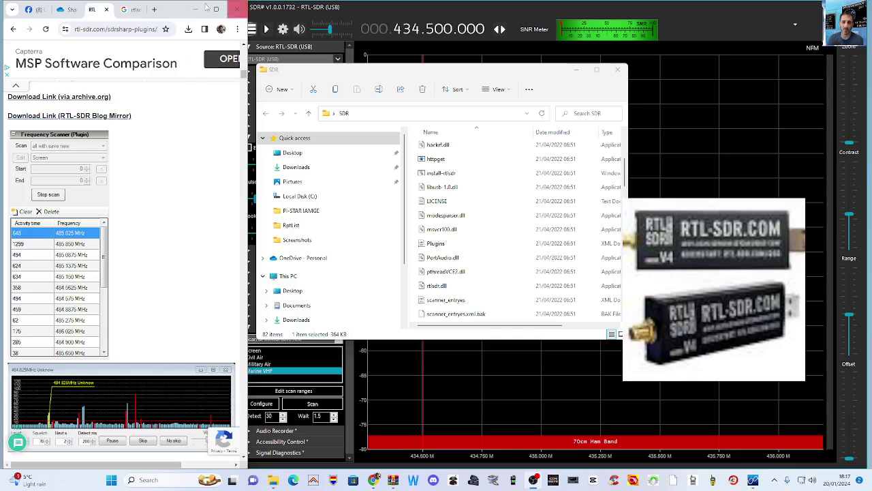
pyautogui.click(189, 28)
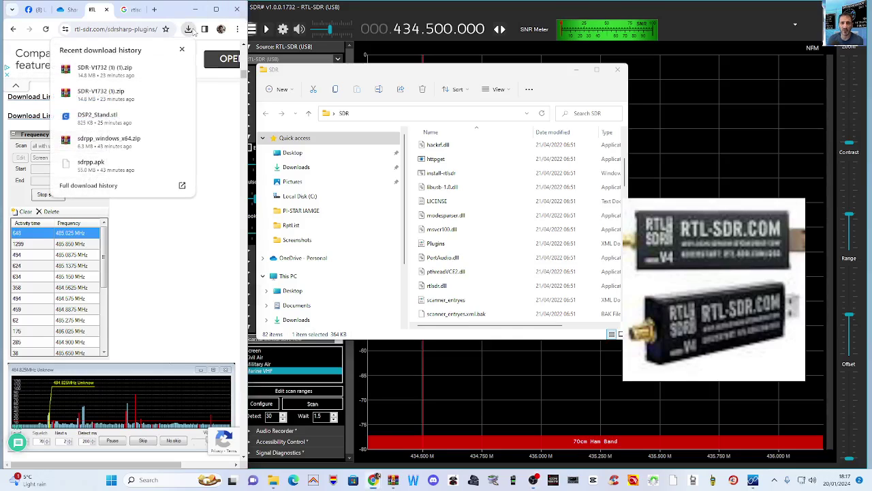
# Open SDR-V1732 (1) (1).zip in WinRAR, dismiss the licence reminder and close the archive.
pyautogui.click(105, 74)
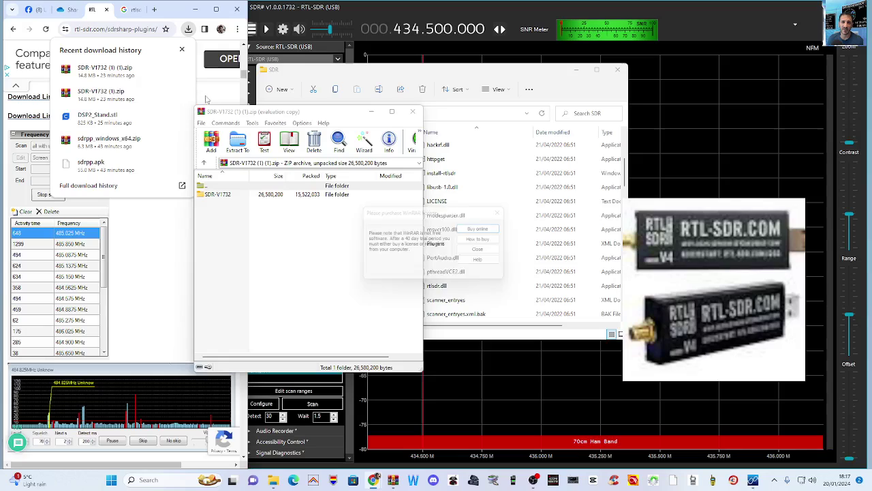
pyautogui.click(182, 50)
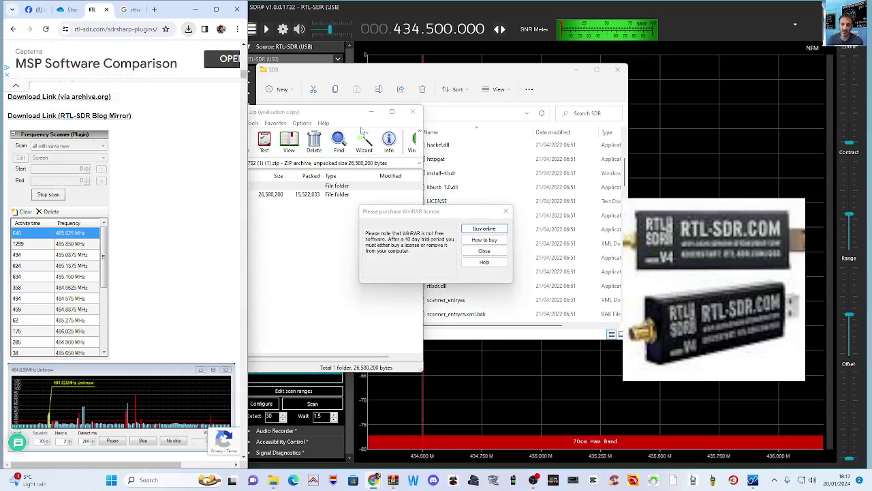
pyautogui.click(505, 214)
pyautogui.click(413, 111)
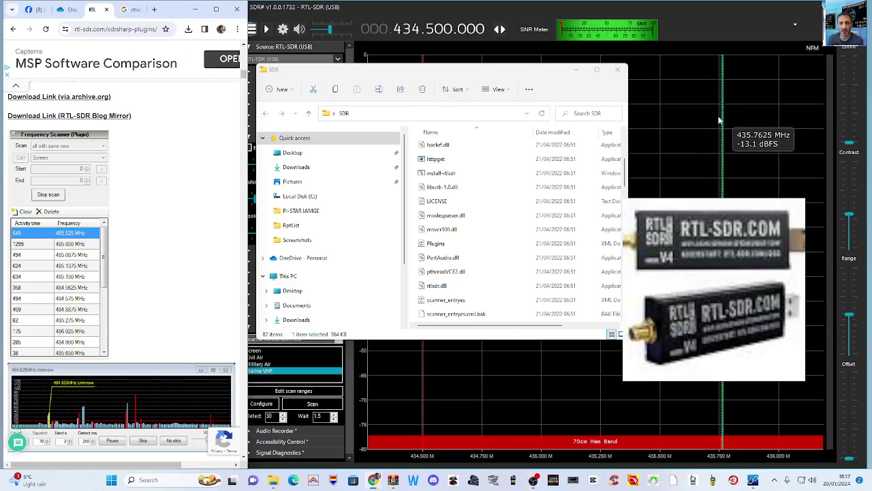
pyautogui.scroll(4, 477, 212)
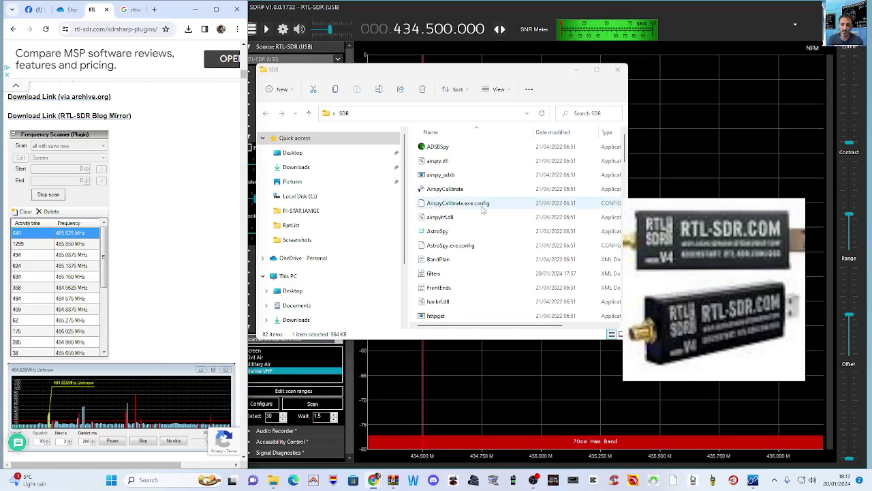
pyautogui.scroll(-3, 482, 210)
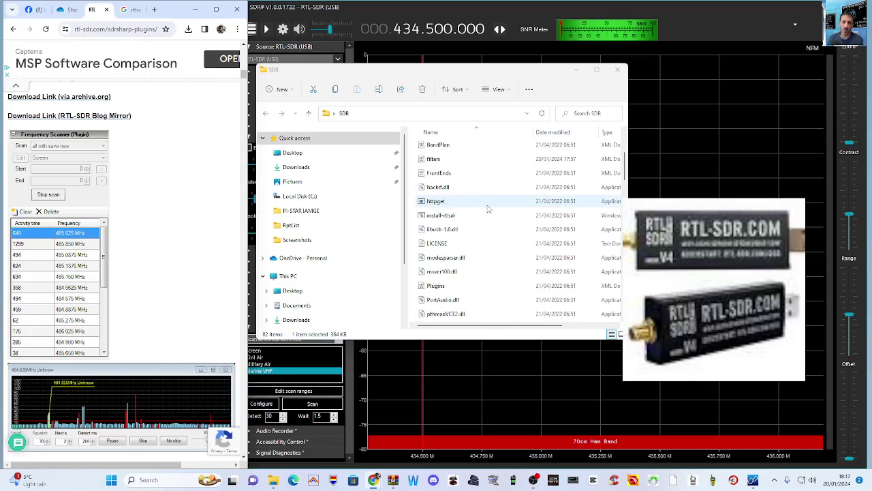
pyautogui.moveTo(477, 71); pyautogui.dragTo(405, 69)
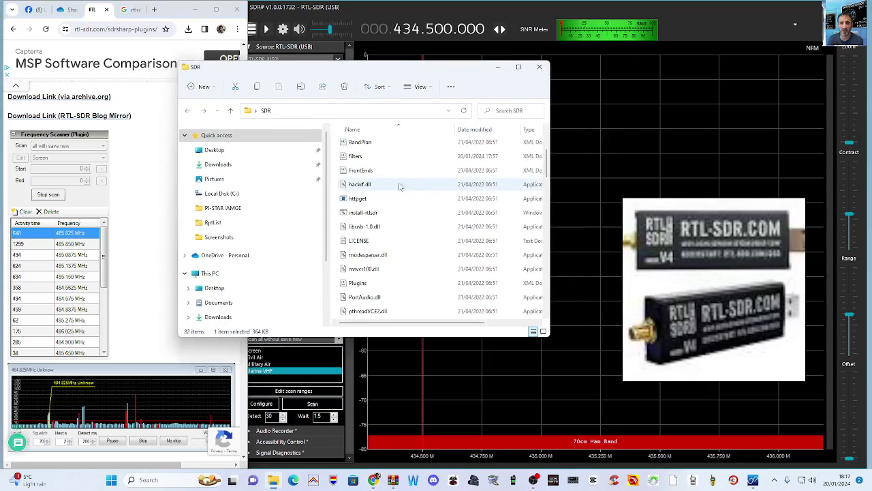
pyautogui.scroll(-1, 381, 246)
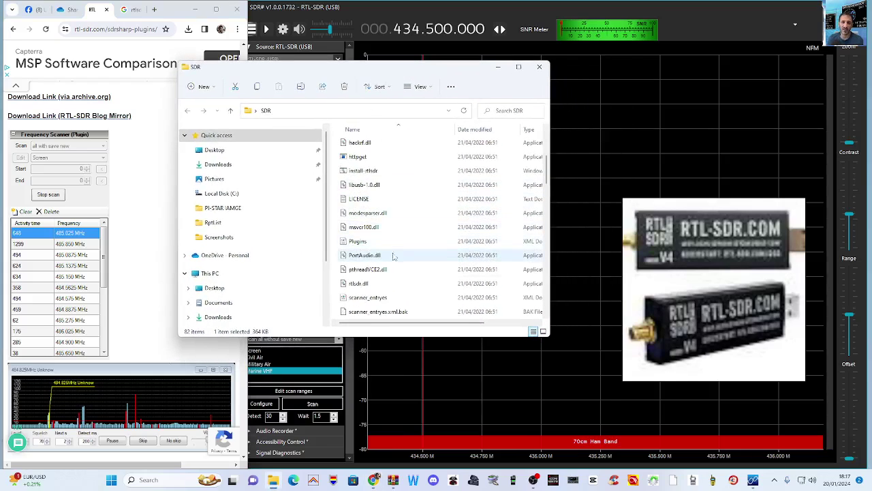
# Open the Plugins XML file in Notepad and scroll through its entries.
pyautogui.rightClick(361, 244)
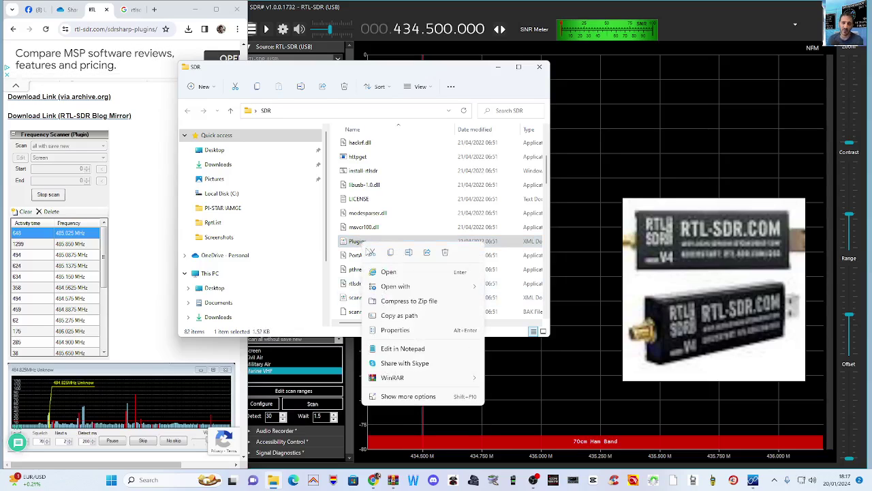
pyautogui.click(412, 349)
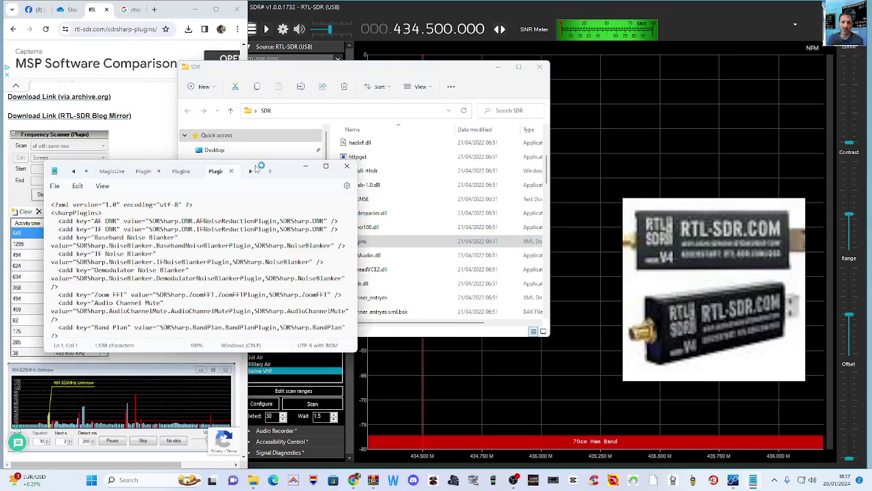
pyautogui.moveTo(293, 171); pyautogui.dragTo(488, 102)
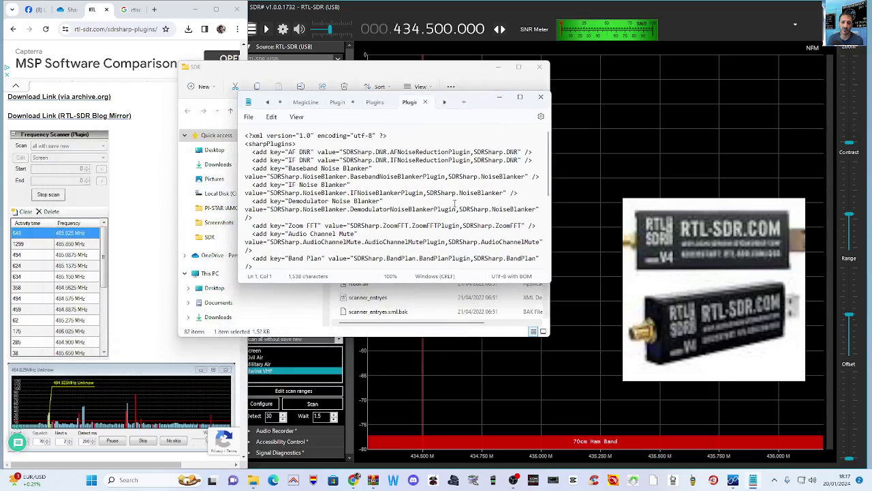
pyautogui.scroll(-4, 444, 195)
pyautogui.scroll(4, 253, 163)
pyautogui.scroll(-8, 331, 202)
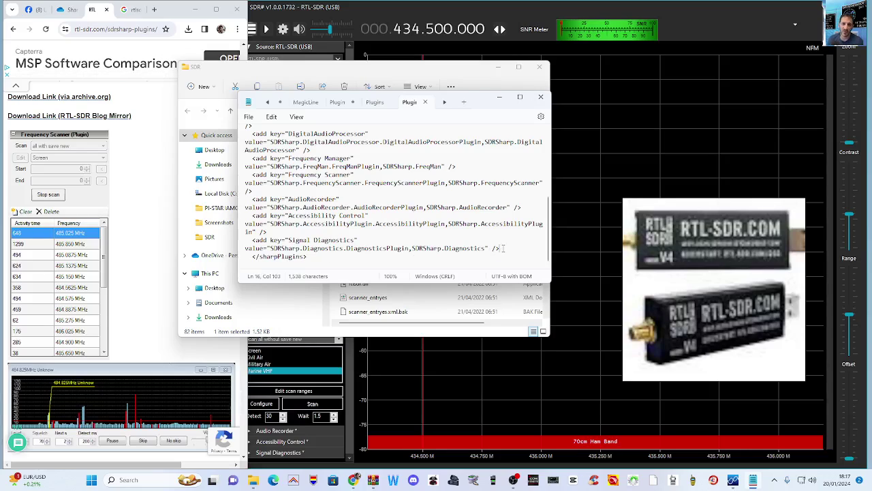
# Insert a blank line after the Signal Diagnostics entry, save the file and close Notepad.
pyautogui.press('Return')
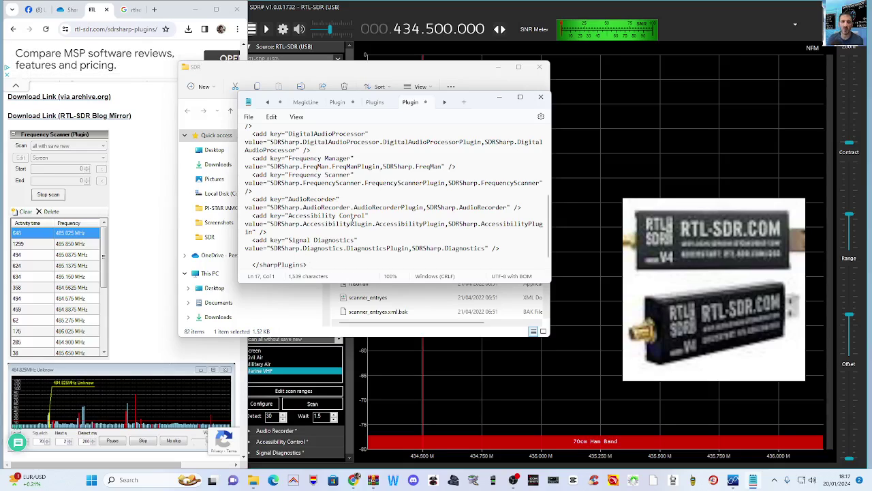
pyautogui.click(248, 117)
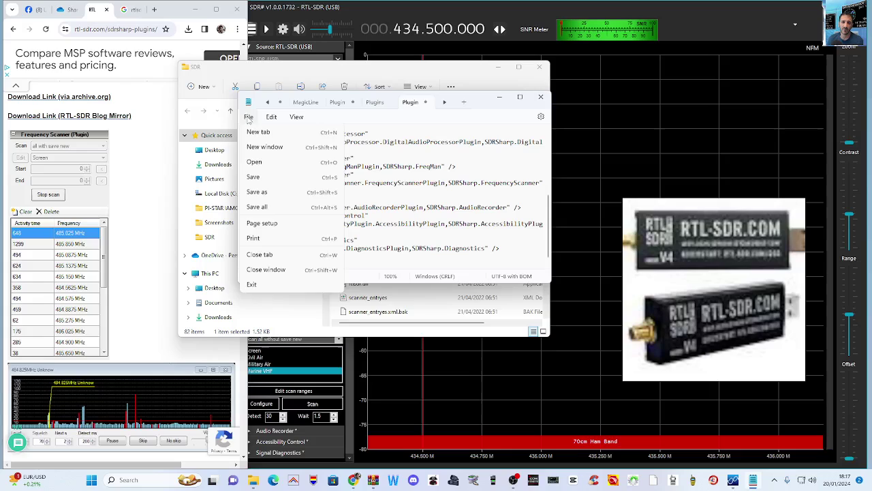
pyautogui.click(540, 96)
pyautogui.click(540, 97)
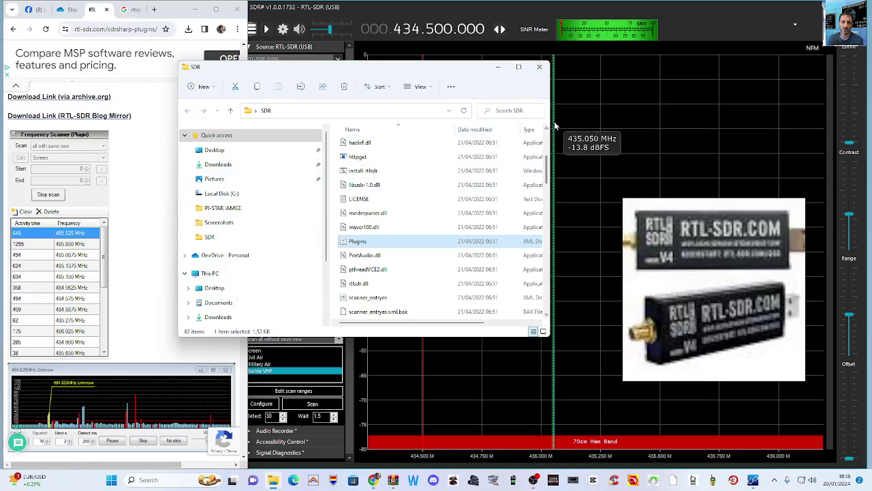
# Widen the SDR folder window to show file sizes, scrolling back to the 2 KB Plugins file.
pyautogui.moveTo(550, 134); pyautogui.dragTo(711, 133)
pyautogui.scroll(-3, 457, 229)
pyautogui.scroll(-5, 457, 228)
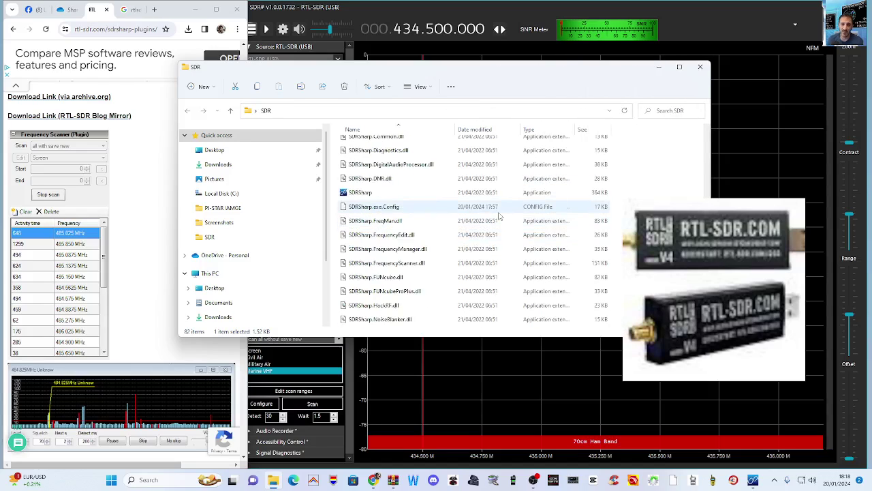
pyautogui.scroll(6, 409, 240)
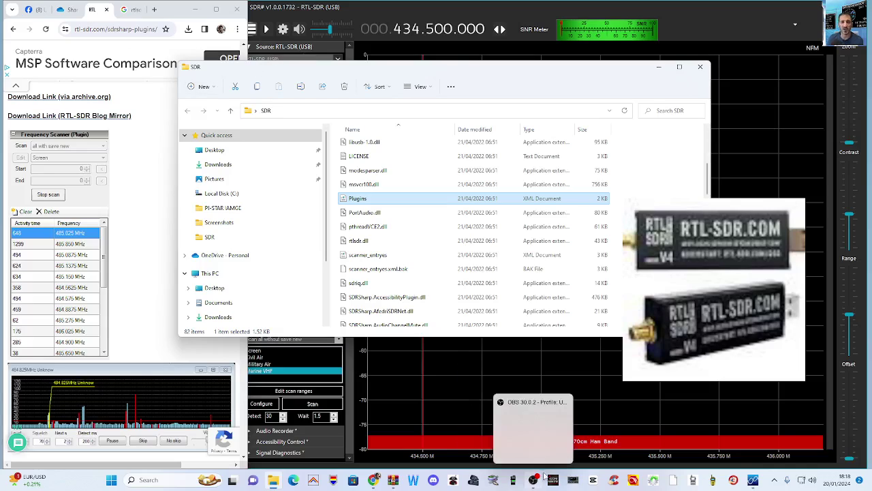
pyautogui.click(686, 413)
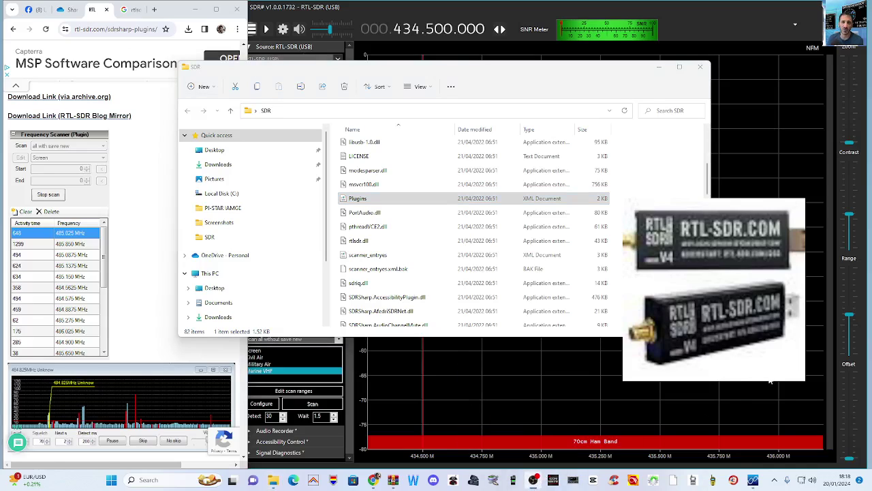
# Download freqscanner (5).zip from the Fast Scanner RTL-SDR Blog mirror and open it from downloads.
pyautogui.click(137, 259)
pyautogui.scroll(3, 136, 259)
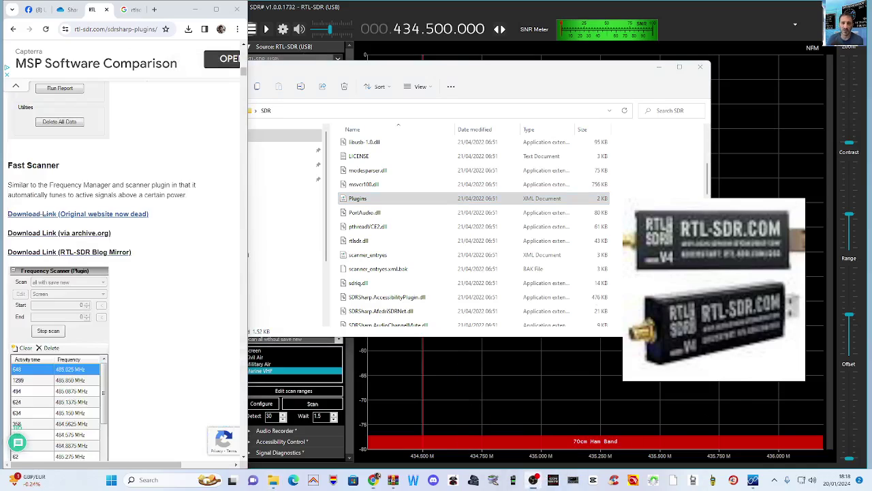
pyautogui.click(57, 254)
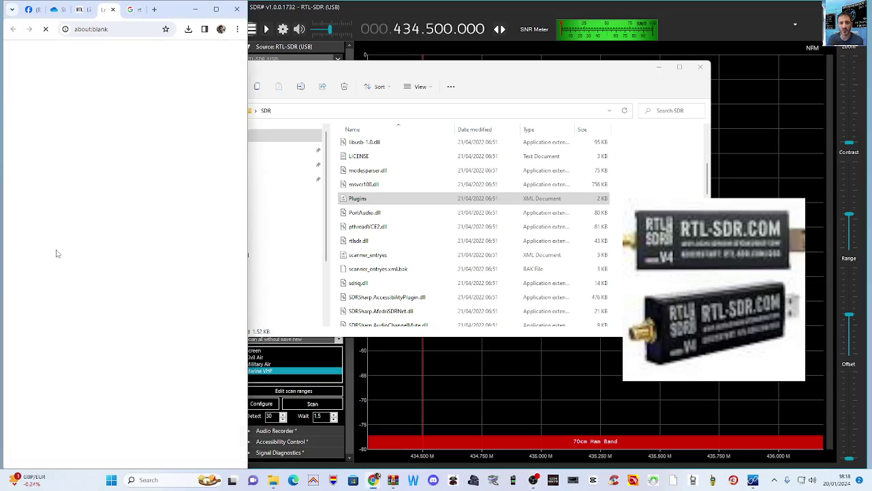
pyautogui.click(188, 29)
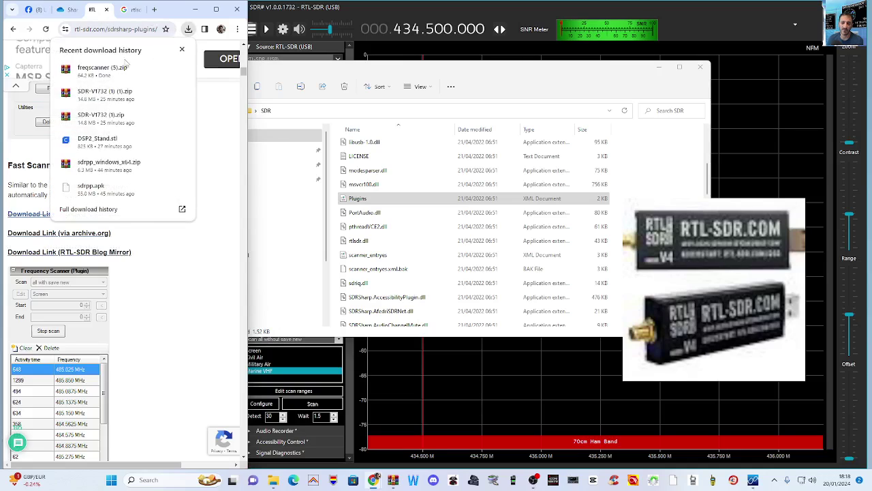
pyautogui.click(126, 65)
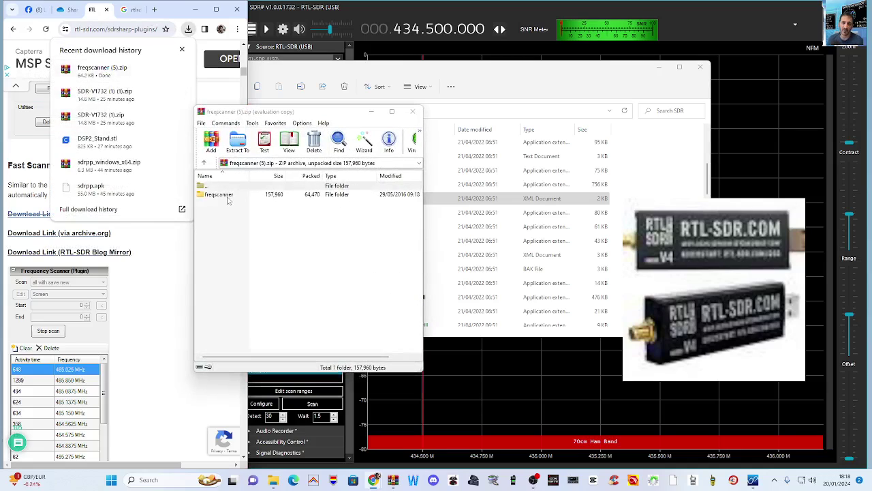
# Browse into freqscanner > net_3.5 in the archive and open MagicLine.txt.
pyautogui.doubleClick(227, 199)
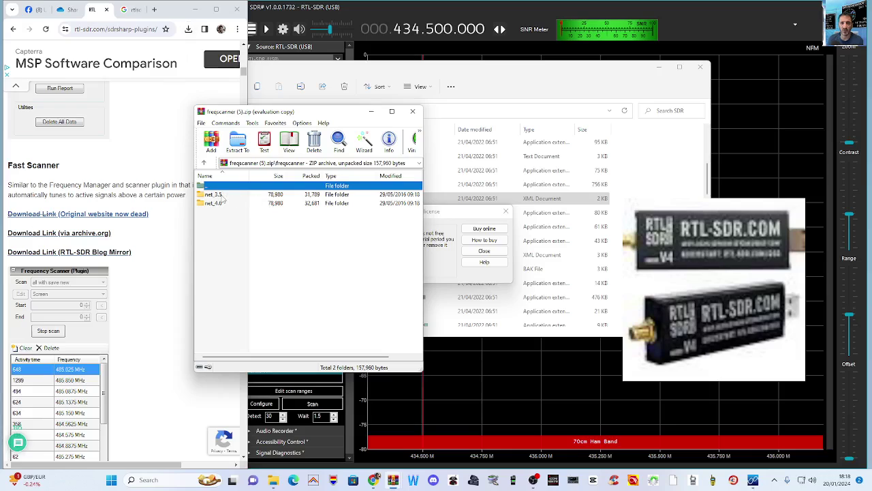
pyautogui.doubleClick(222, 196)
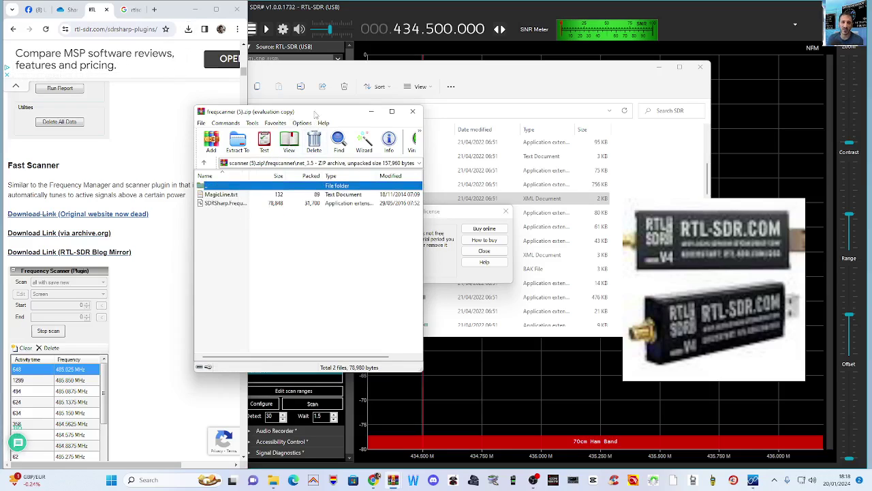
pyautogui.moveTo(316, 114); pyautogui.dragTo(213, 125)
pyautogui.moveTo(119, 213); pyautogui.dragTo(120, 215)
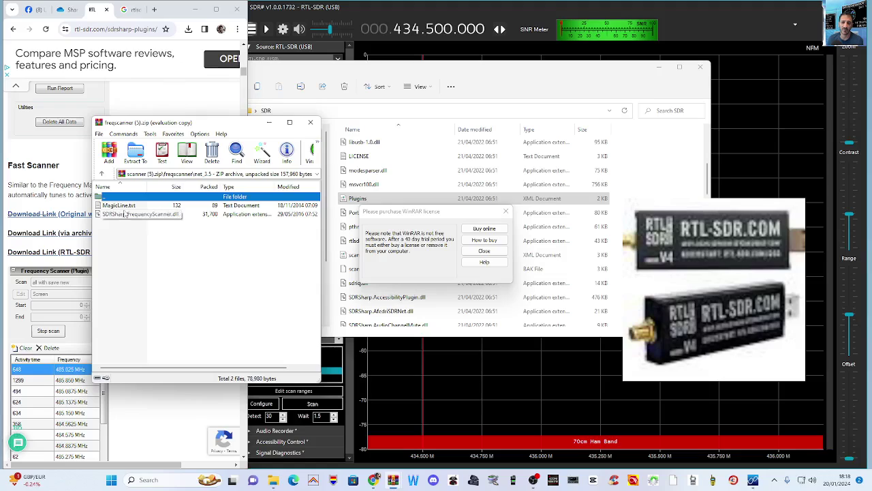
pyautogui.doubleClick(128, 206)
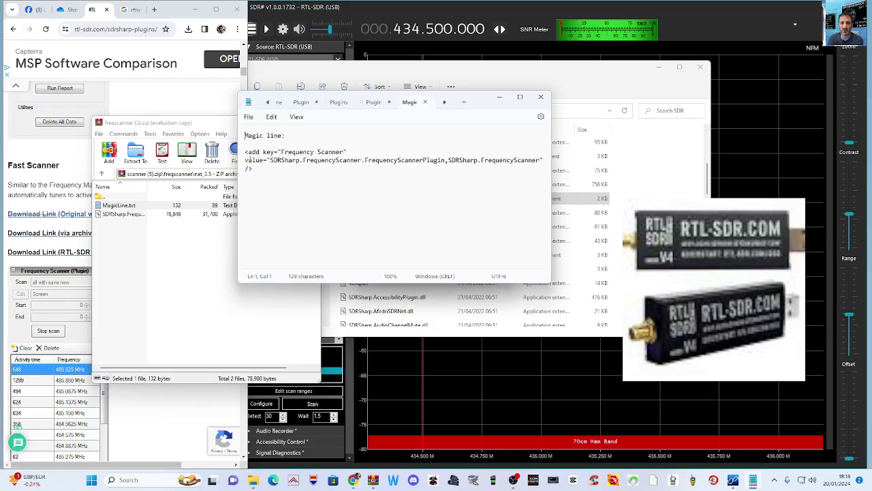
# Copy the Frequency Scanner add-key entry from MagicLine.txt and minimise the notes window.
pyautogui.moveTo(245, 151); pyautogui.dragTo(261, 169)
pyautogui.rightClick(263, 161)
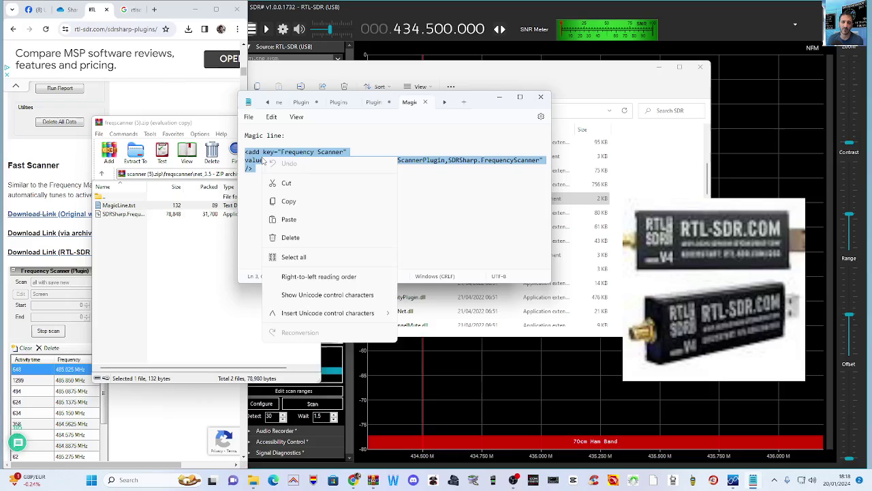
pyautogui.click(311, 203)
pyautogui.click(501, 101)
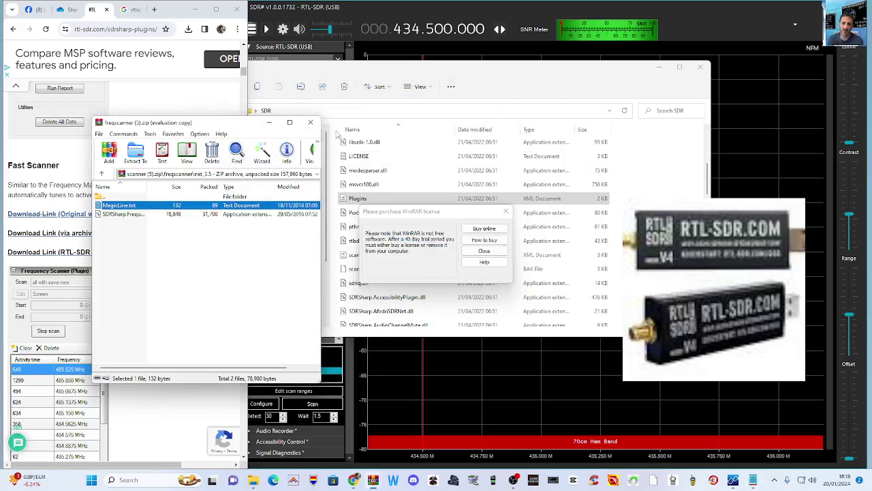
# Close WinRAR, then open the Plugins file in Notepad, scroll to its end and close it.
pyautogui.click(679, 117)
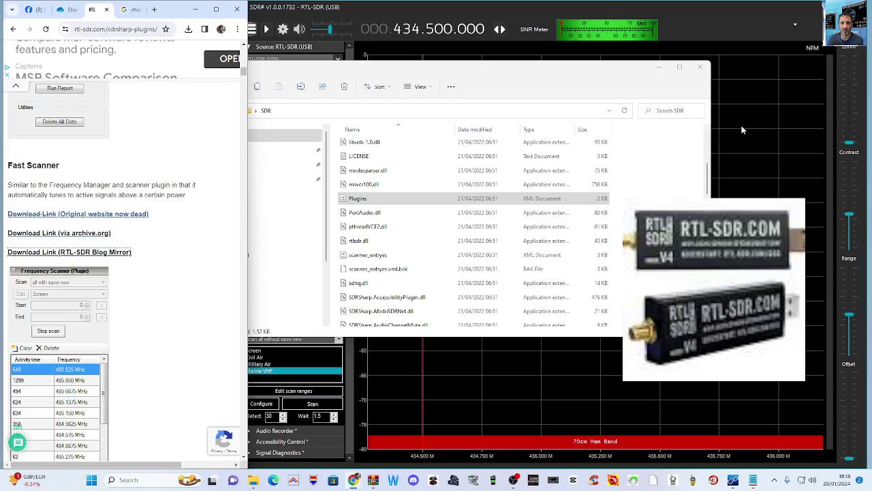
pyautogui.click(358, 201)
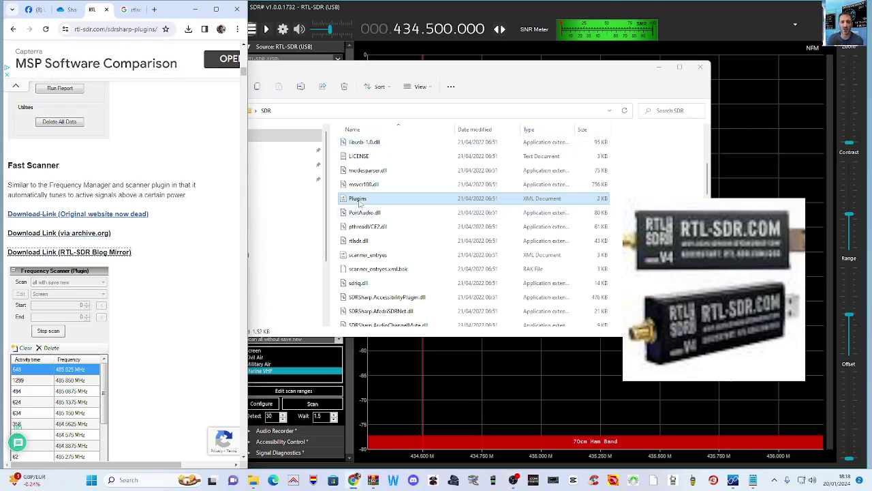
pyautogui.rightClick(358, 200)
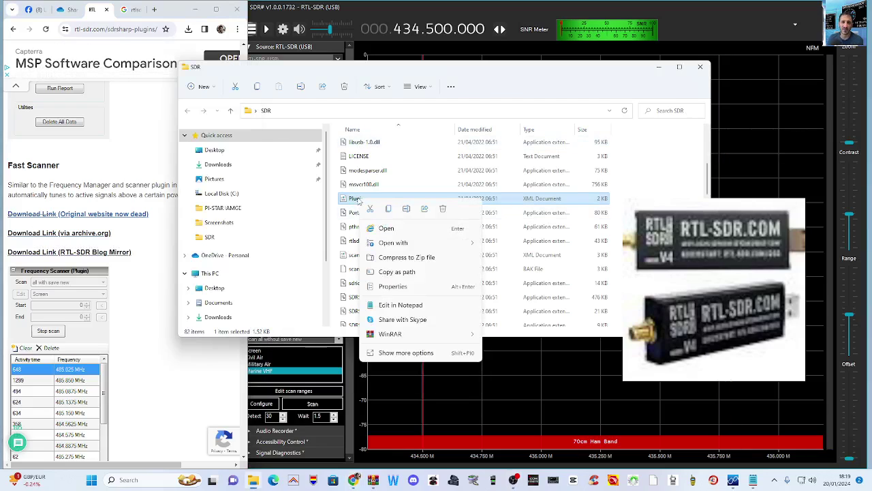
pyautogui.click(407, 305)
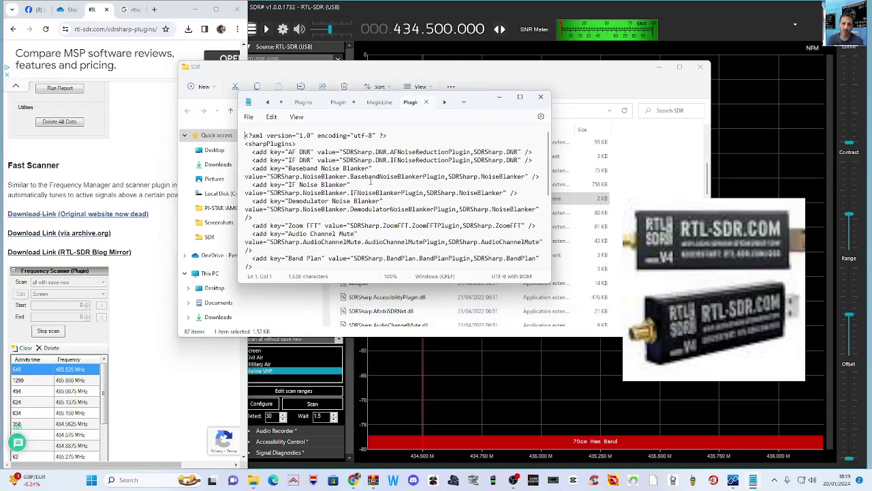
pyautogui.scroll(-5, 372, 181)
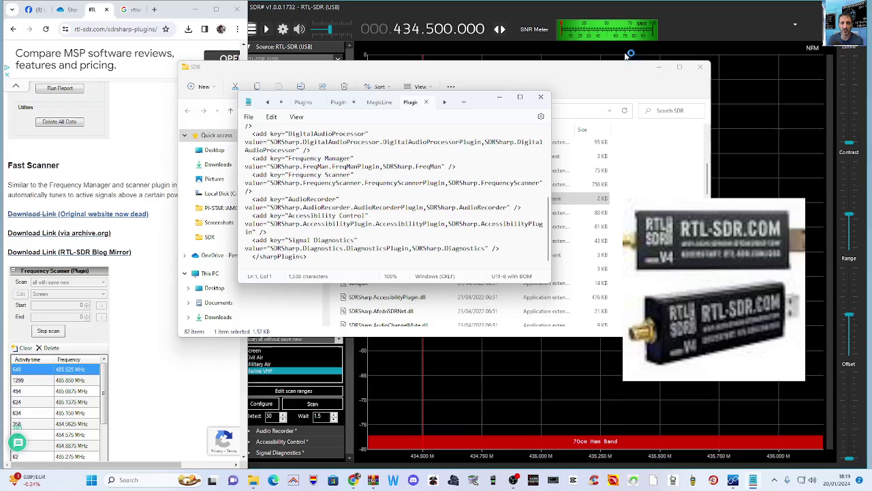
pyautogui.click(541, 96)
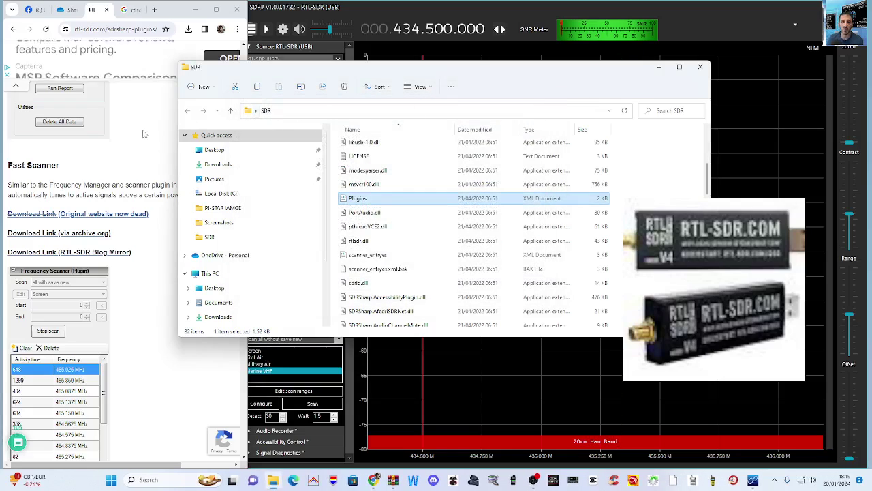
# Minimise the SDR folder window and switch back to the Facebook group post.
pyautogui.click(658, 68)
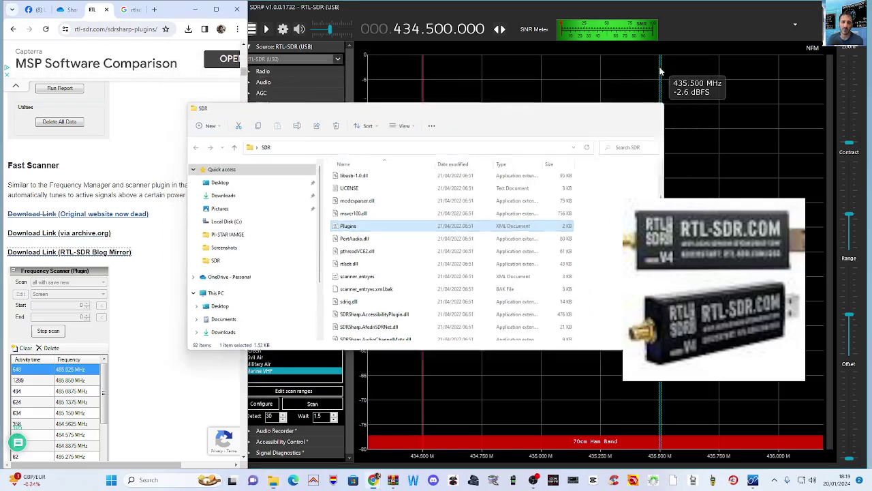
pyautogui.click(34, 10)
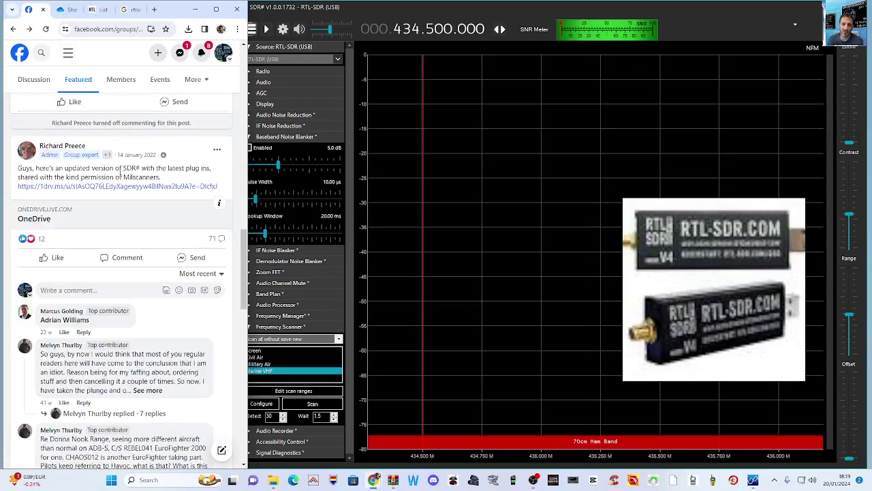
pyautogui.scroll(3, 129, 178)
pyautogui.scroll(-3, 129, 179)
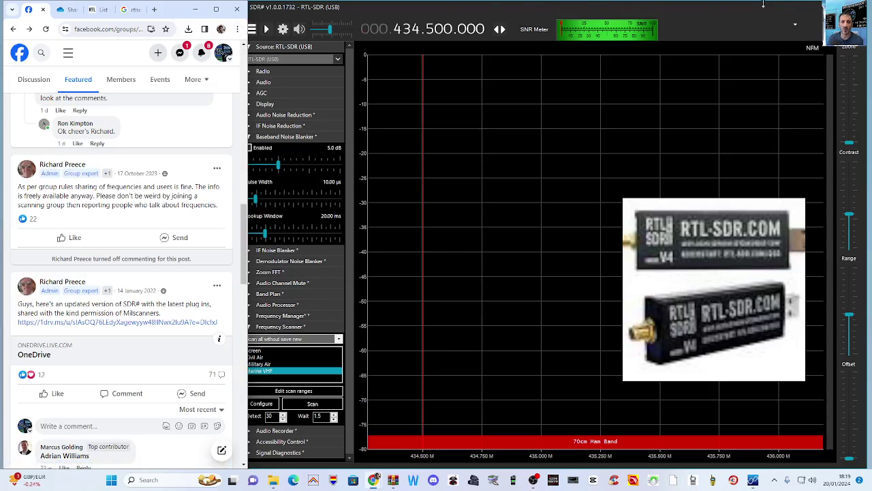
# Maximise SDR#, keep RTL-SDR (USB) as the source and start receiving around 434.500 MHz.
pyautogui.doubleClick(307, 7)
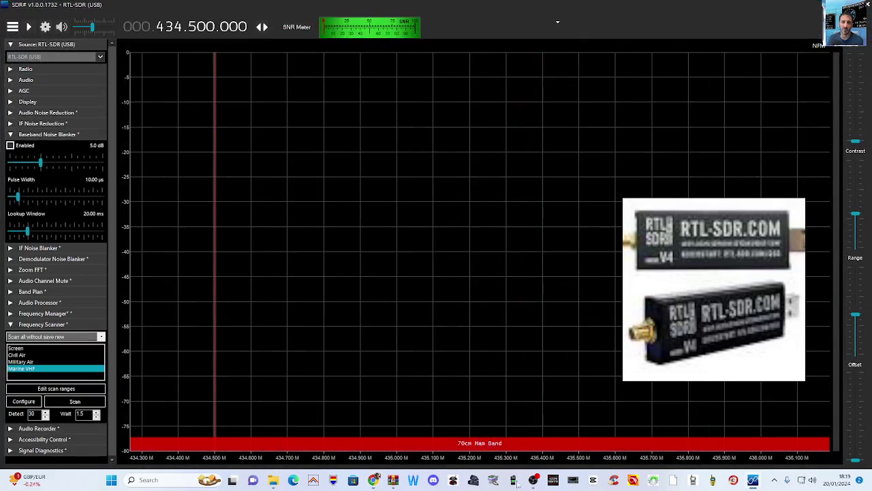
pyautogui.moveTo(535, 481)
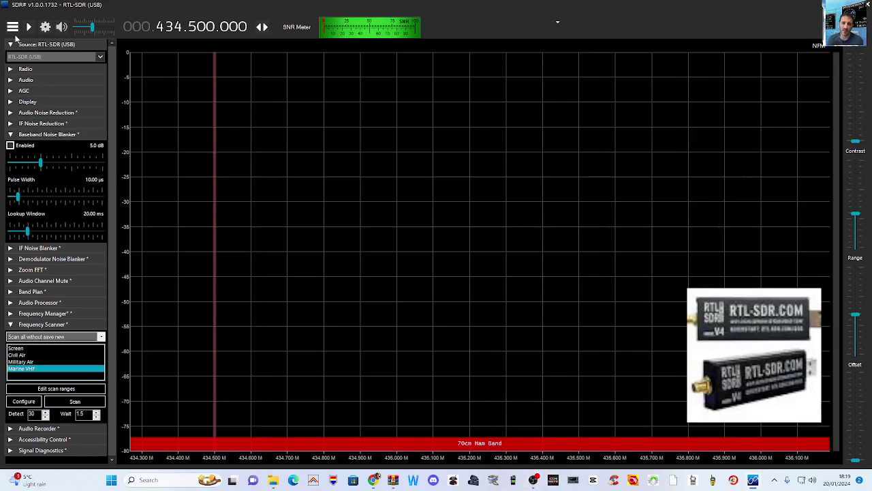
pyautogui.click(99, 58)
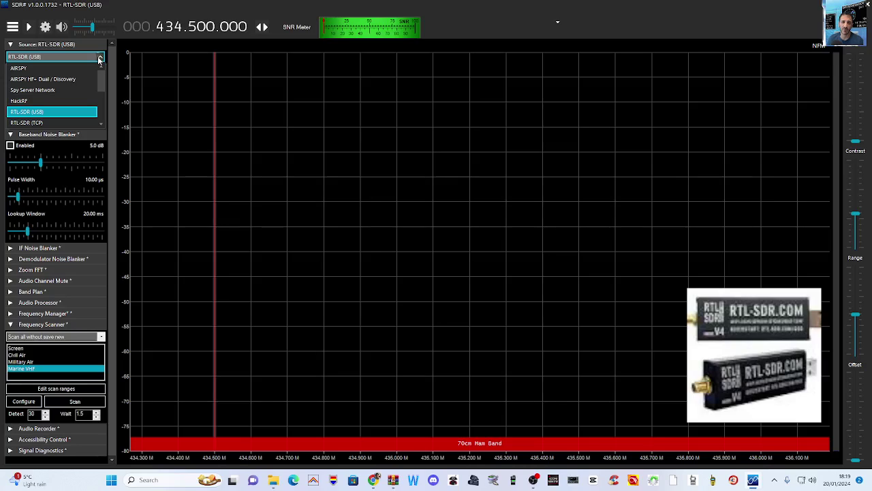
pyautogui.click(99, 59)
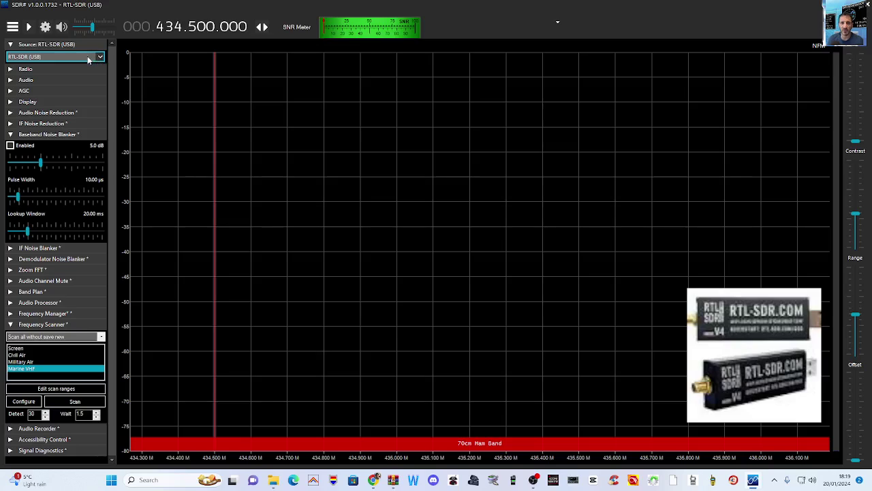
pyautogui.click(29, 27)
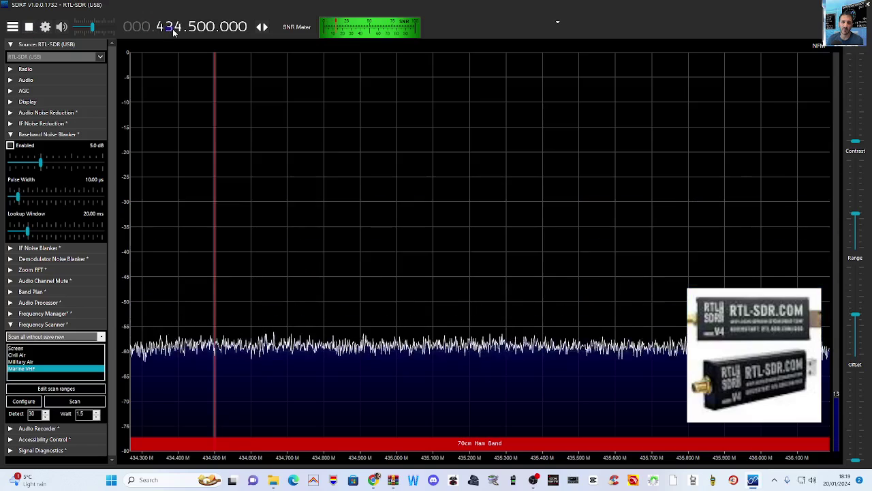
# Tune the receiver up to 434.550 MHz and hide, then restore, the side panel.
pyautogui.scroll(4, 202, 27)
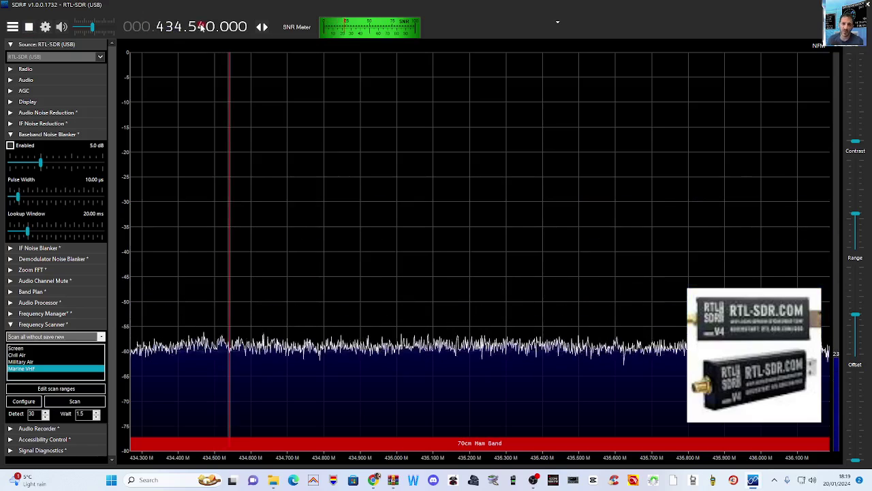
pyautogui.scroll(1, 202, 28)
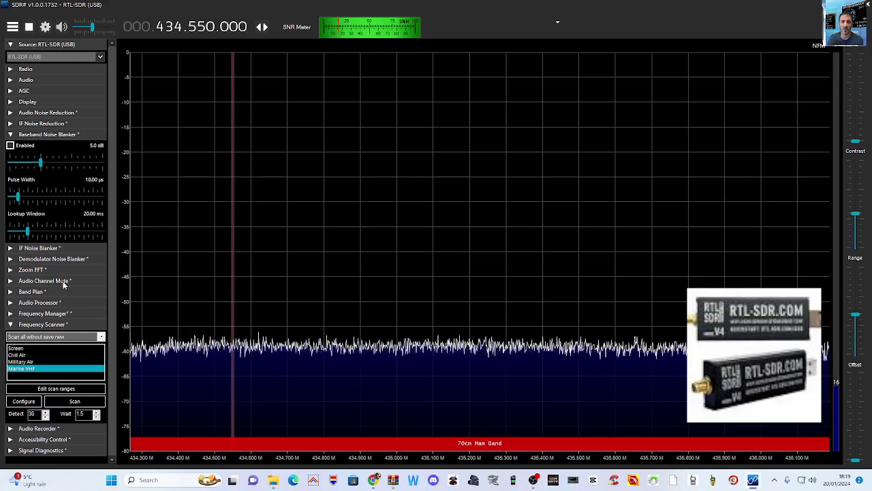
pyautogui.click(13, 30)
pyautogui.click(13, 31)
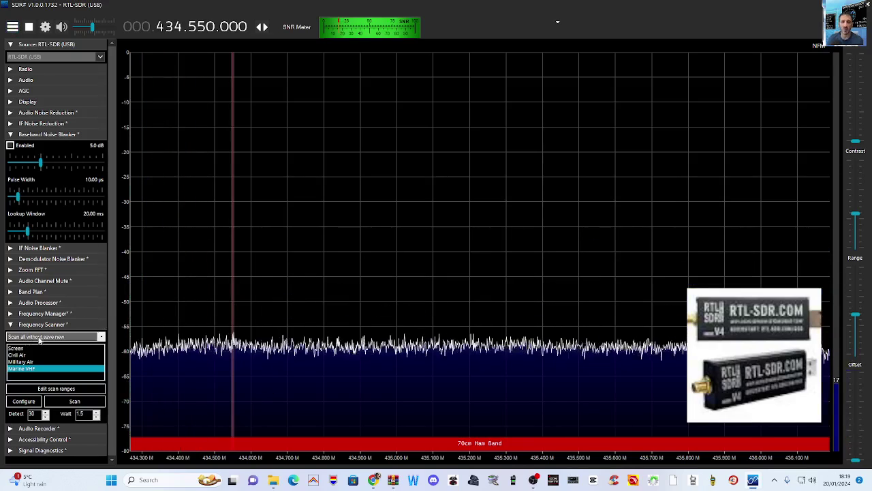
# Set the scanner mode to 'Scan only enabled in manager' and re-expand the Frequency Scanner settings.
pyautogui.scroll(-1, 40, 337)
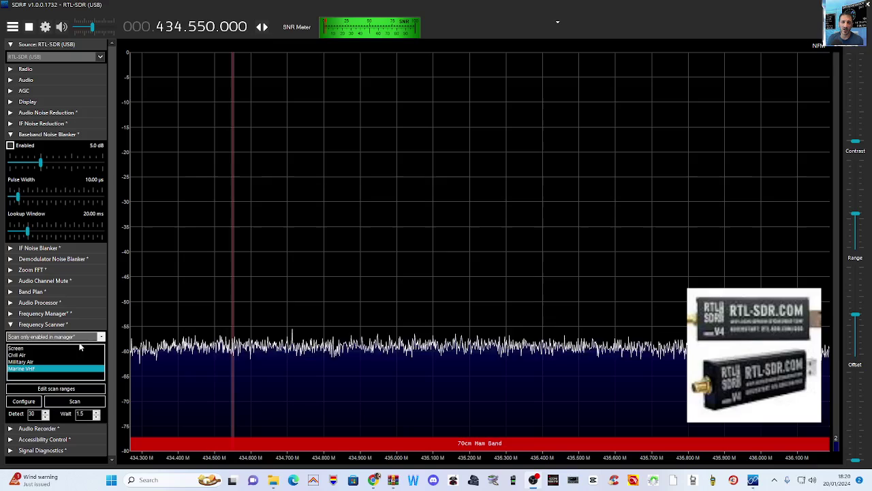
pyautogui.click(10, 325)
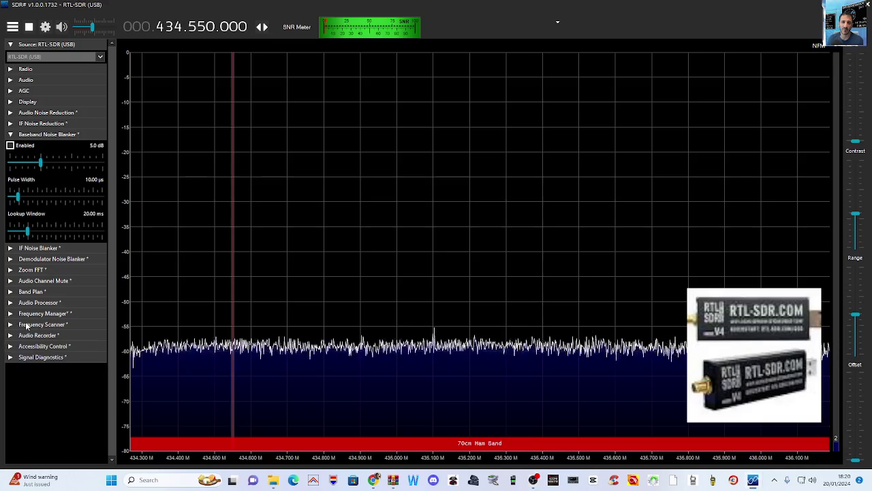
pyautogui.click(27, 325)
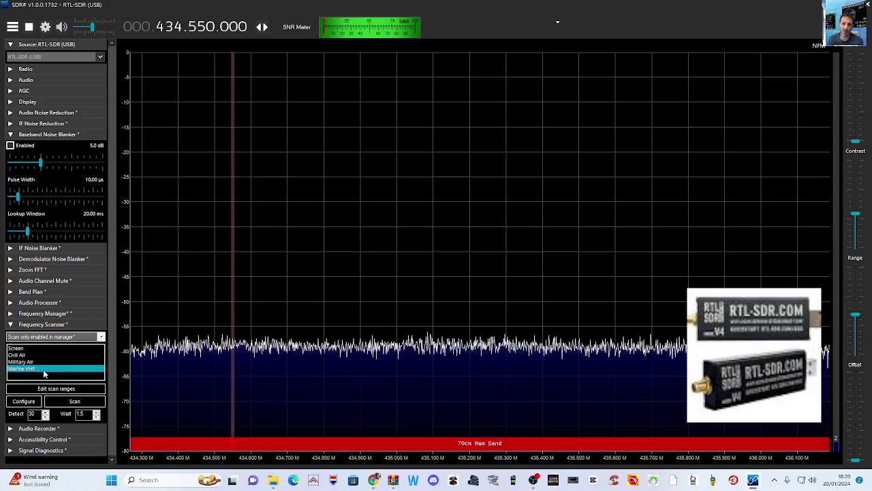
pyautogui.click(101, 338)
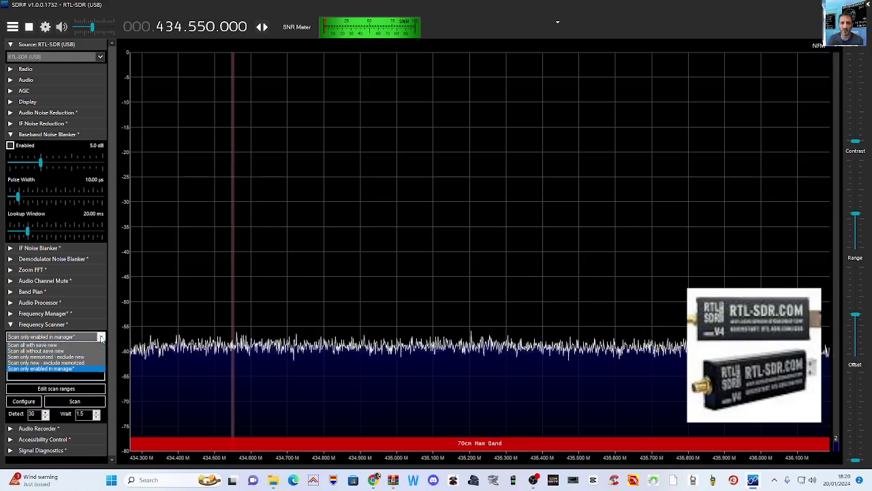
pyautogui.click(101, 338)
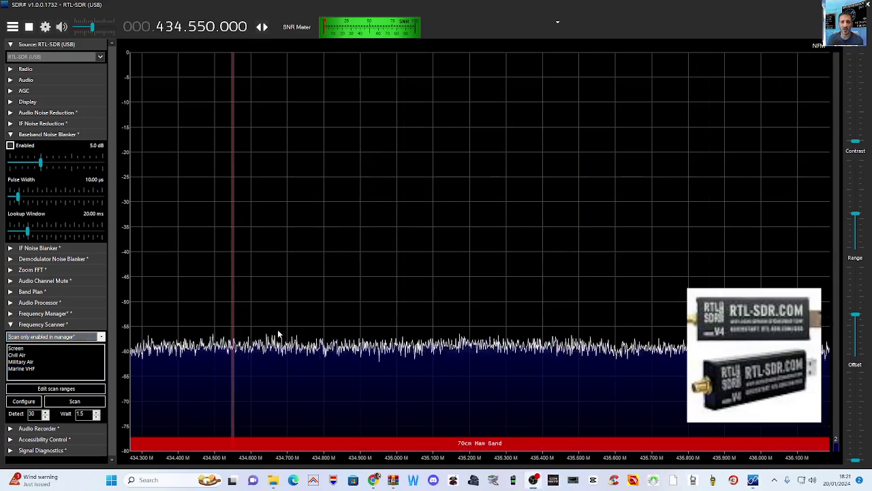
pyautogui.click(28, 362)
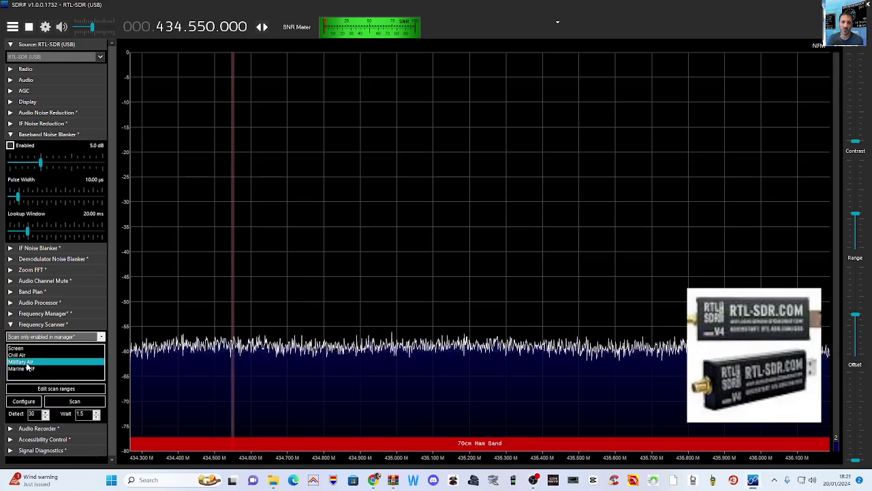
pyautogui.click(67, 390)
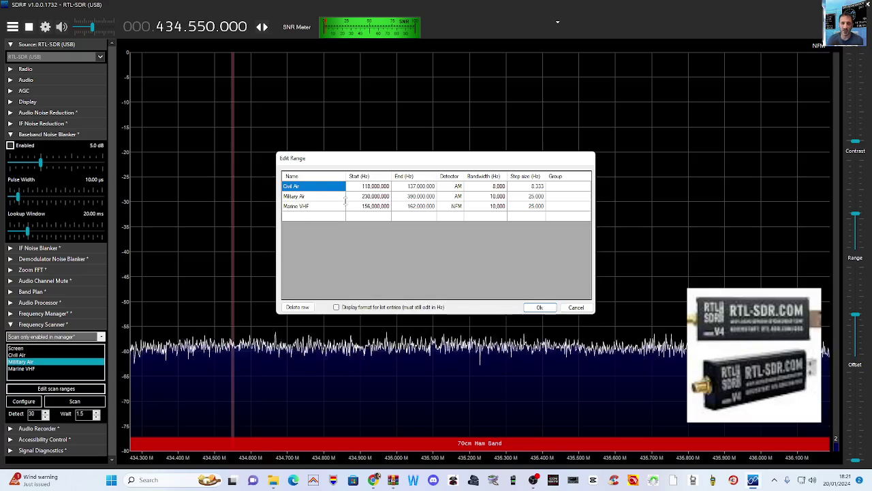
pyautogui.click(302, 195)
pyautogui.click(304, 206)
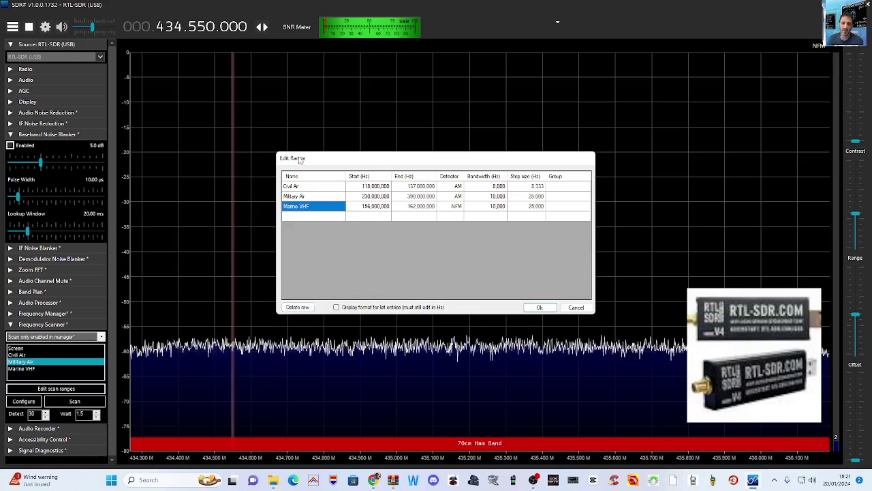
pyautogui.click(539, 308)
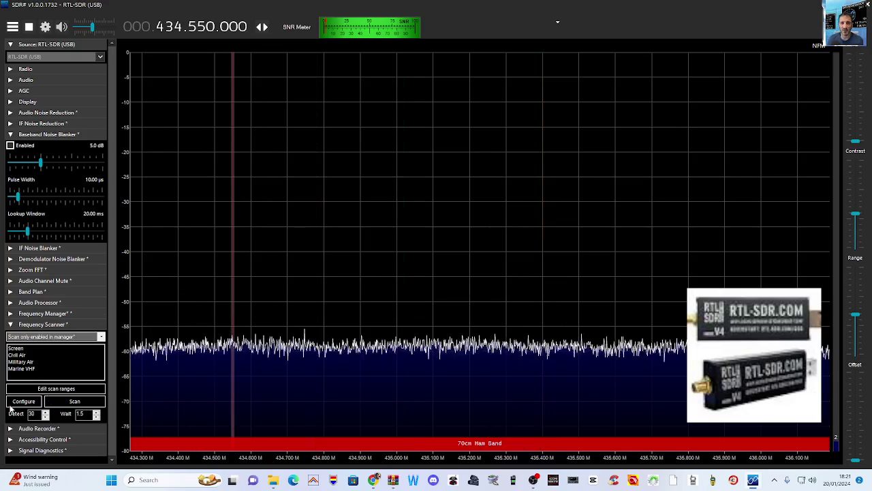
# Review the Scanner, Channel Analyser, General, Logging and Purge settings unchanged, then start scanning.
pyautogui.click(17, 405)
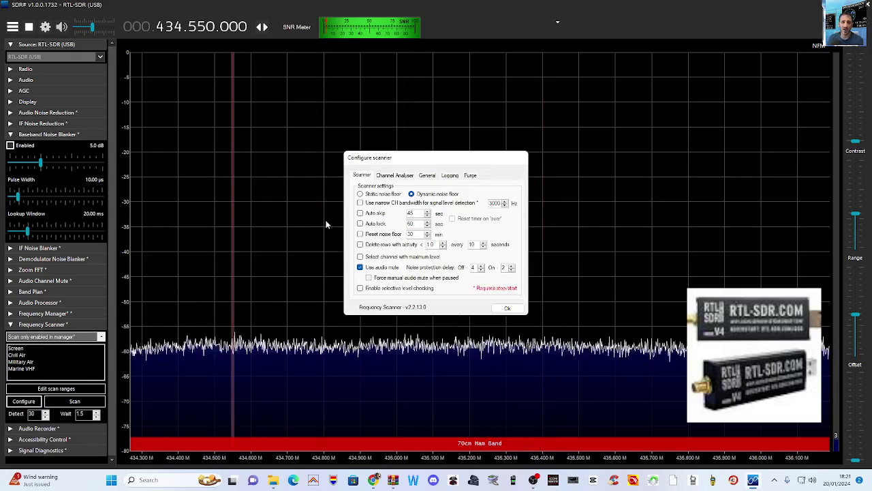
pyautogui.click(397, 175)
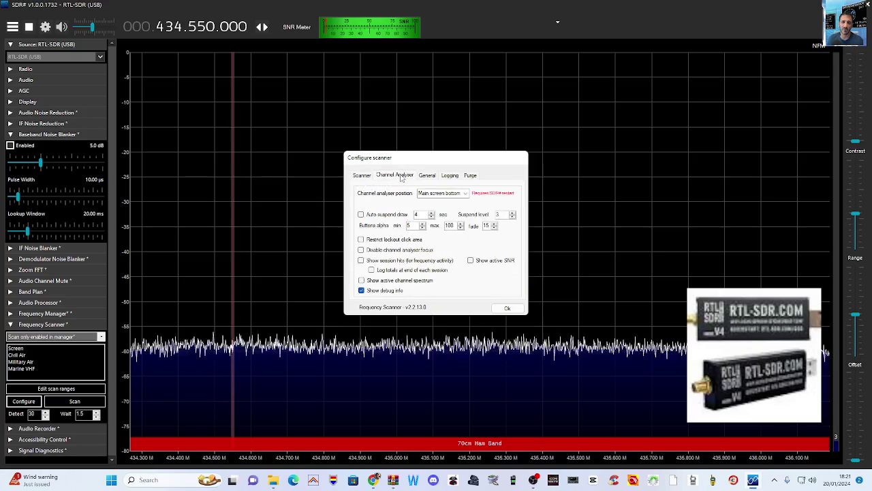
pyautogui.click(429, 175)
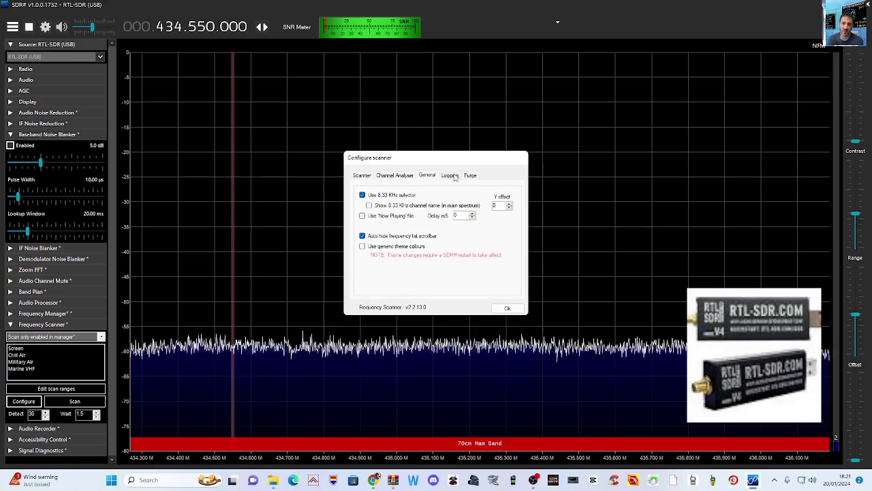
pyautogui.click(455, 176)
pyautogui.click(478, 176)
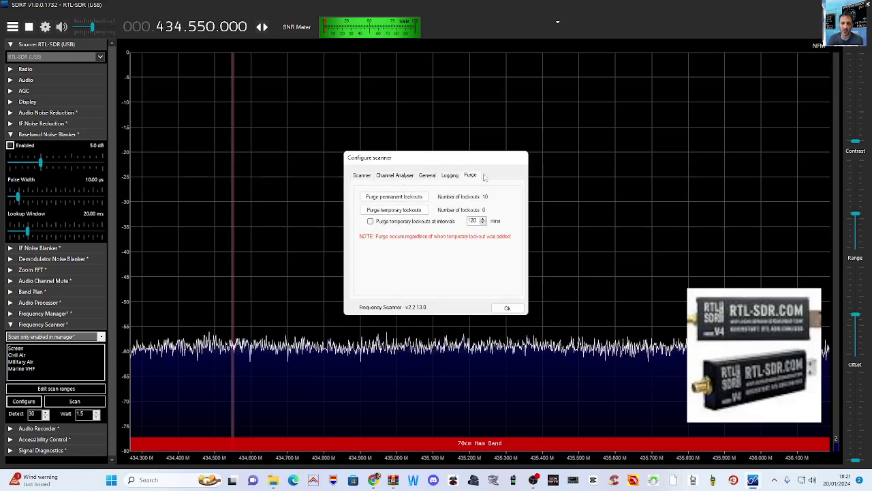
pyautogui.click(521, 309)
pyautogui.click(75, 402)
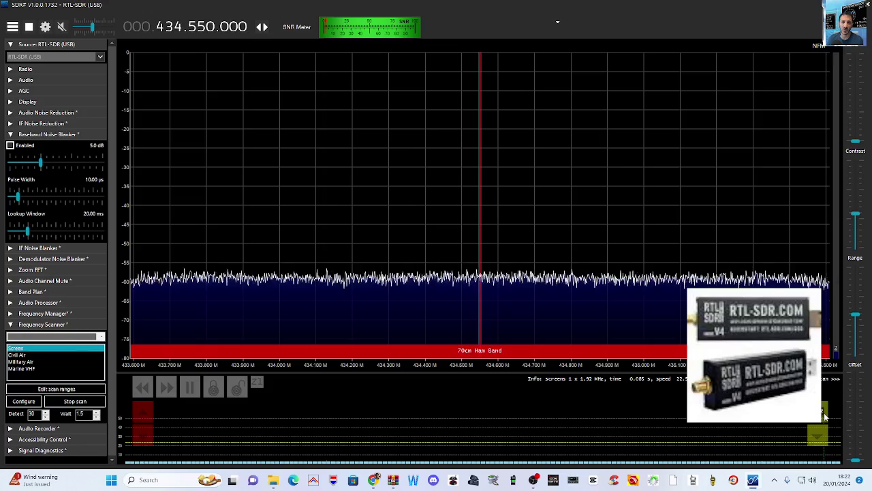
# Reverse the scan to run downward, then resume scanning upward.
pyautogui.click(141, 387)
pyautogui.click(166, 386)
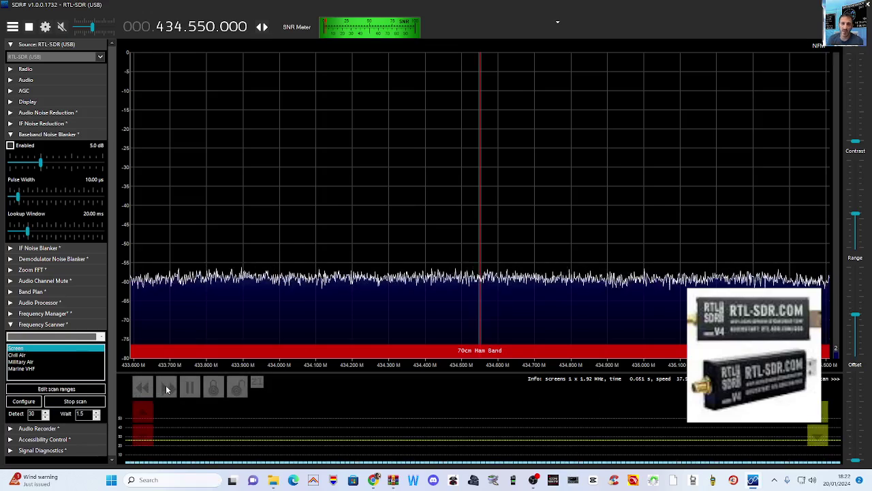